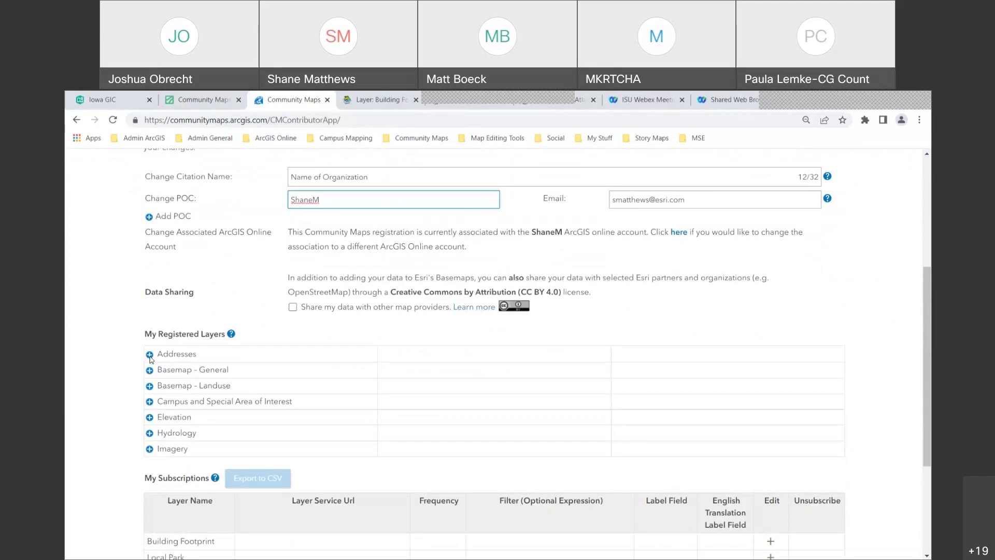
- Expand the Addresses, Basemap - General and Basemap - Landuse categories and review the registered layers and the subscriptions table
click(149, 386)
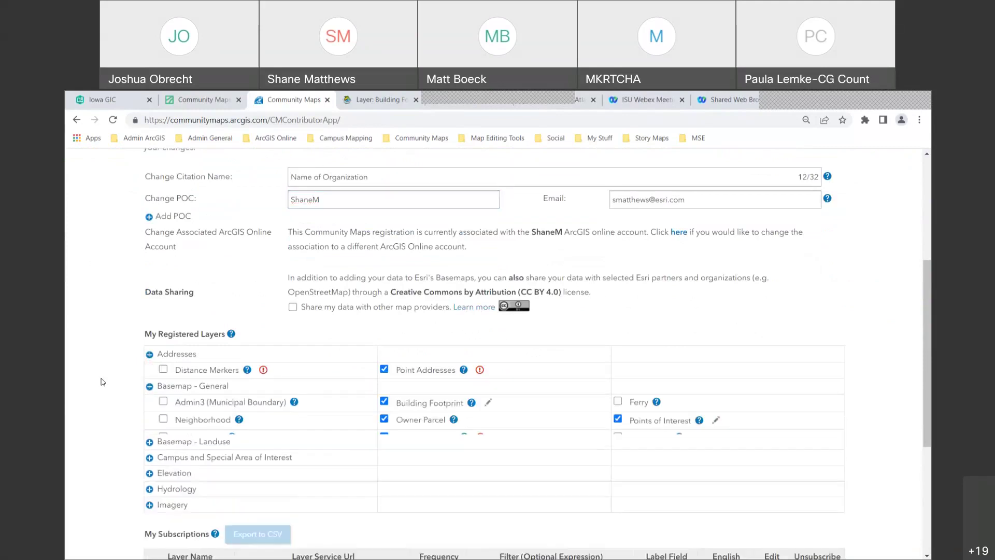
scroll(130, 373, down, 2)
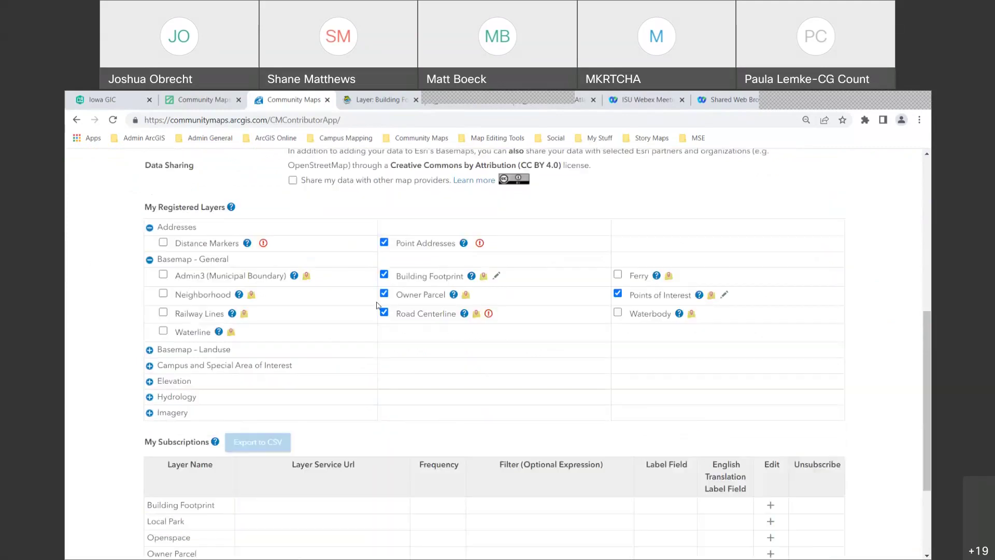
click(149, 350)
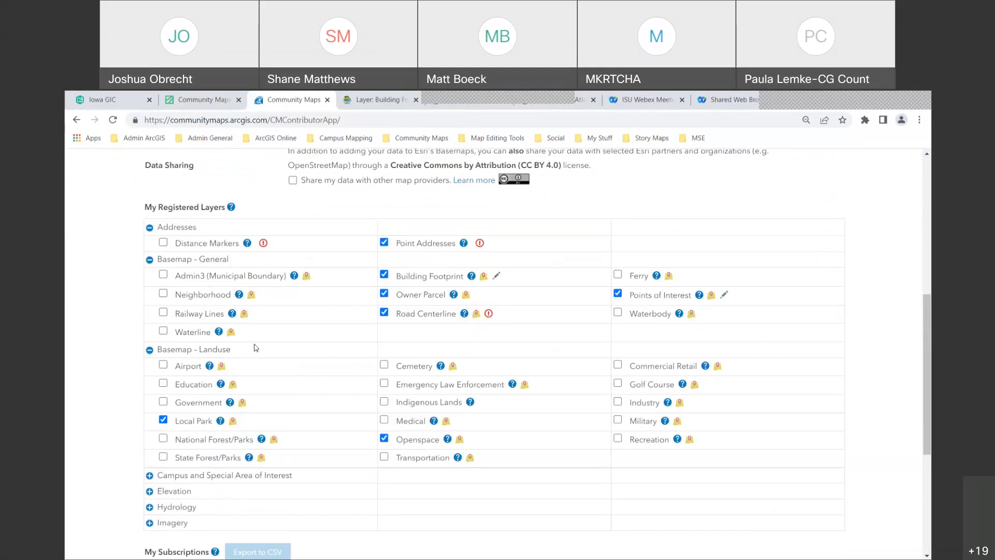
scroll(459, 384, down, 2)
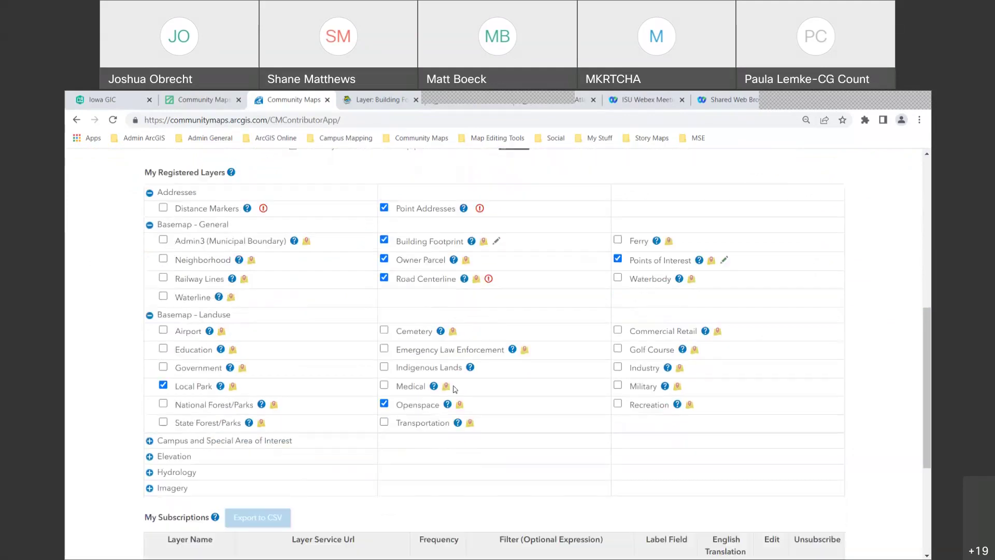
scroll(273, 291, up, 2)
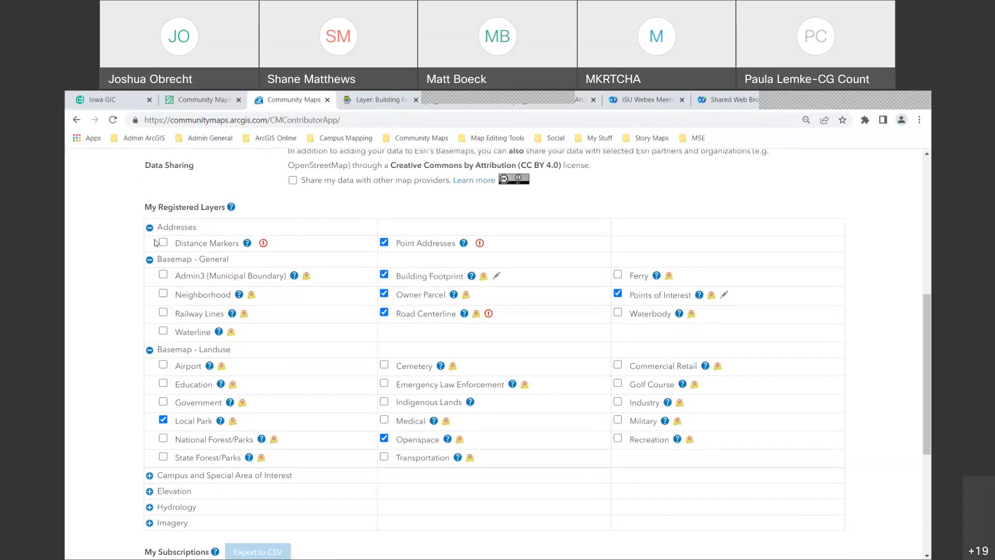
scroll(156, 242, down, 1)
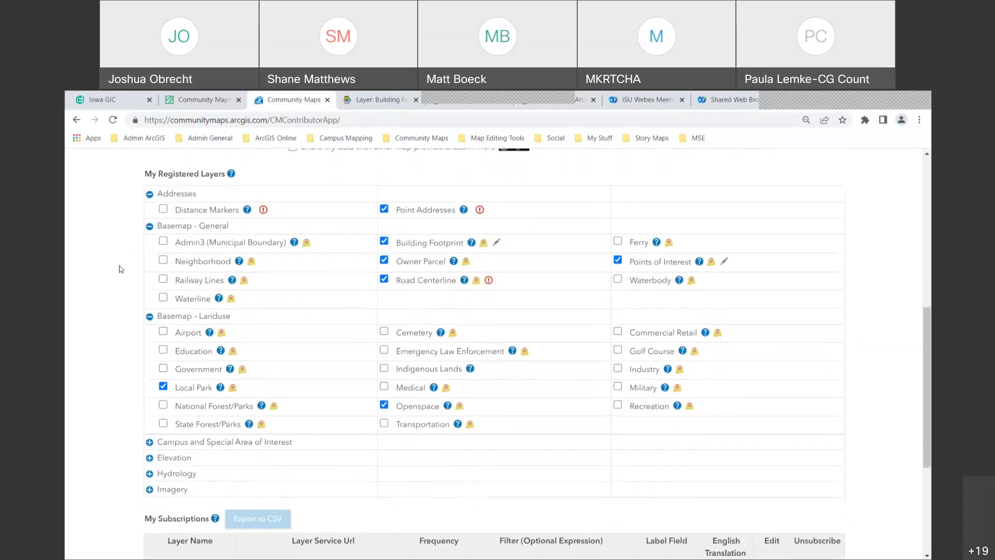
scroll(119, 269, down, 3)
scroll(120, 270, down, 2)
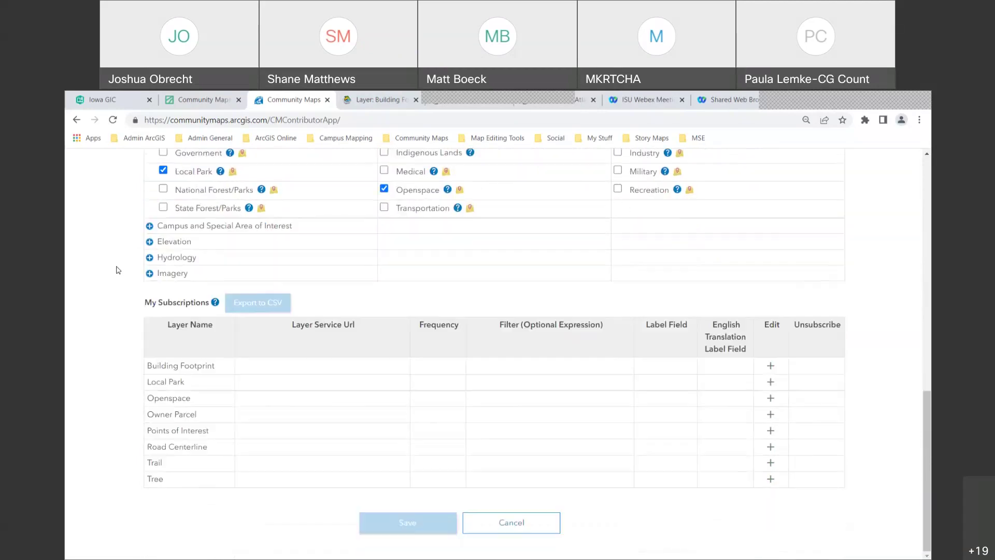
scroll(120, 269, up, 8)
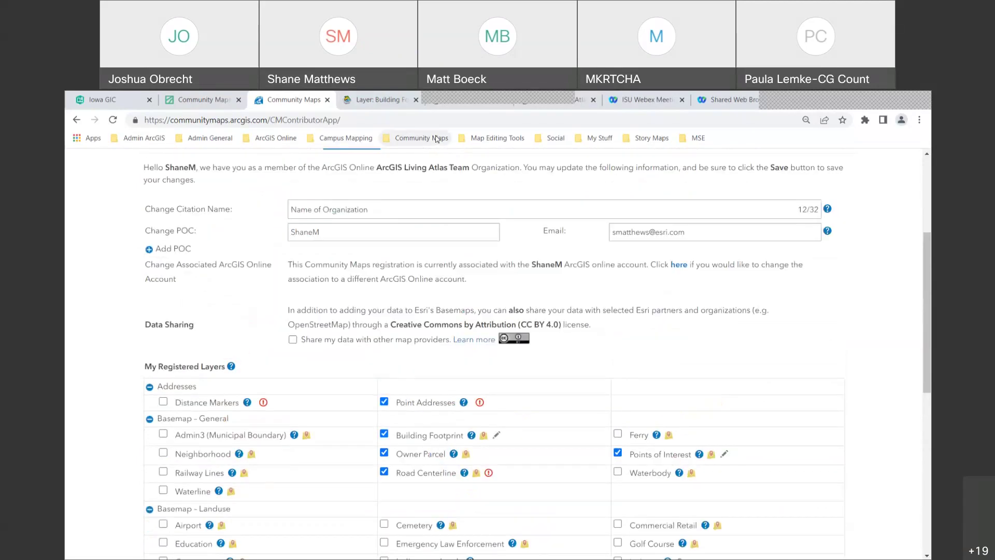
- Copy the SLCo_BuildingFootprints FeatureServer/0 layer URL from its REST services page and return to the Community Maps account page
click(440, 109)
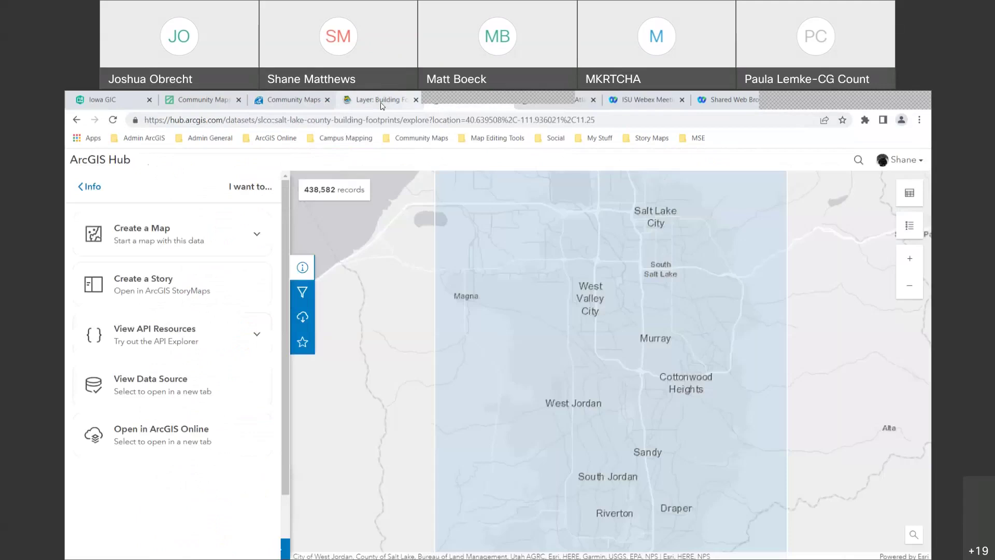
click(381, 106)
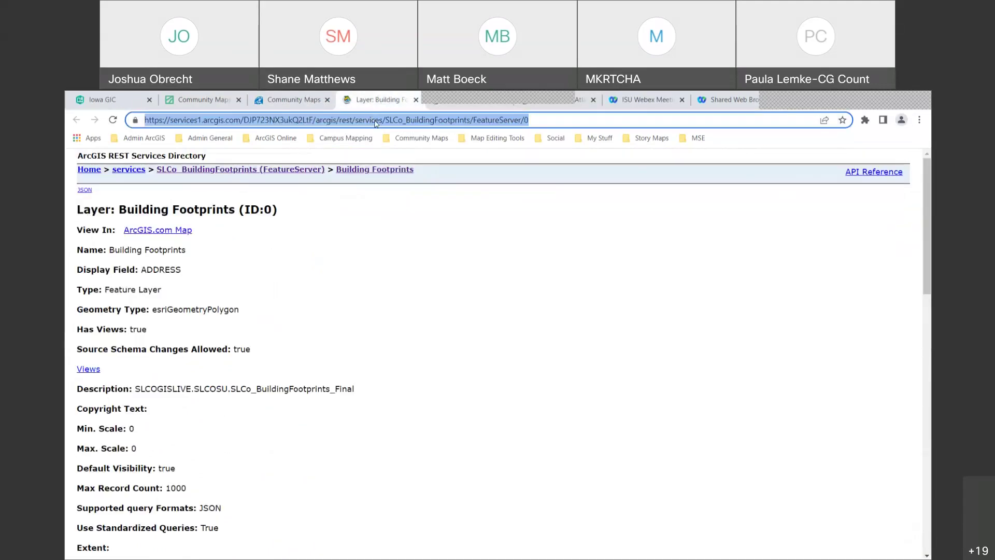
right_click(377, 122)
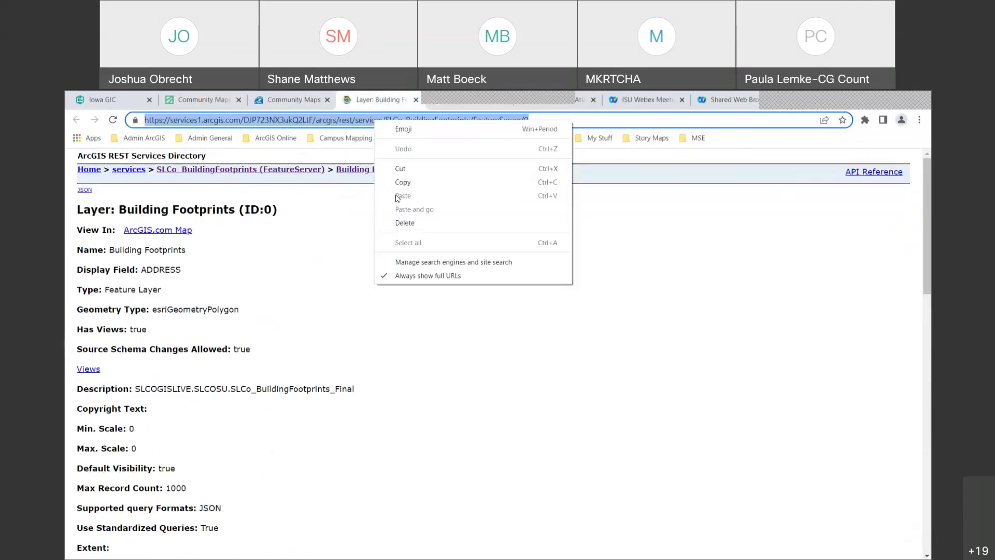
click(398, 182)
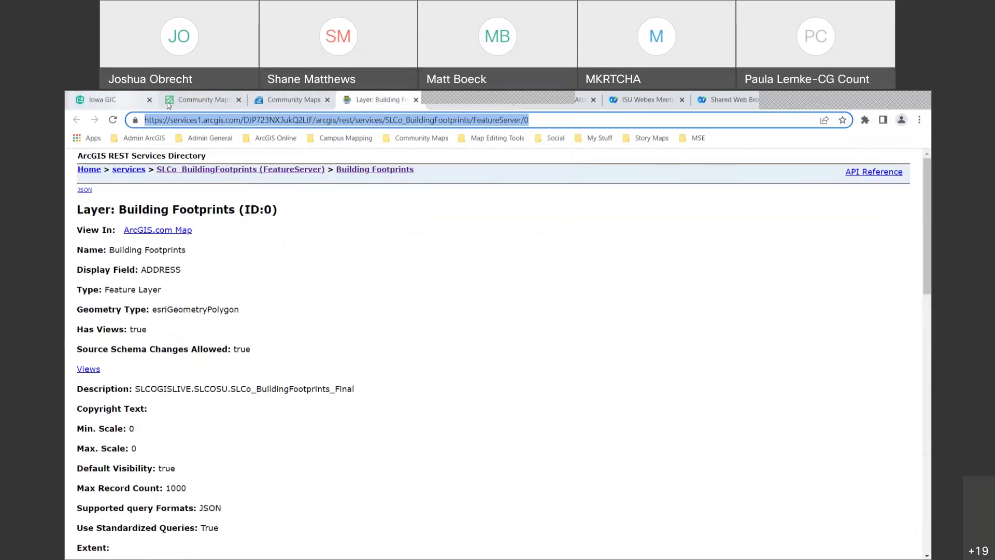
click(290, 106)
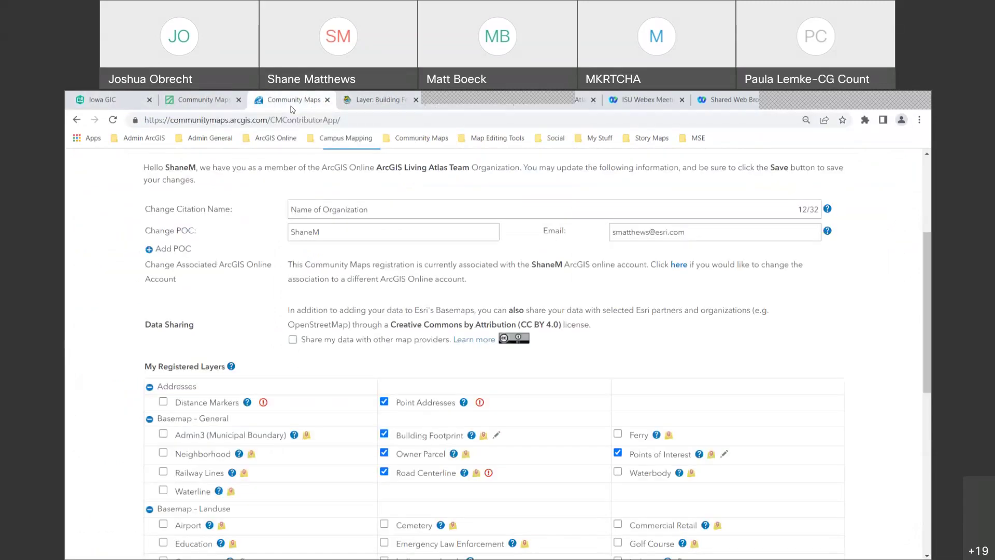
click(381, 99)
click(365, 119)
right_click(365, 120)
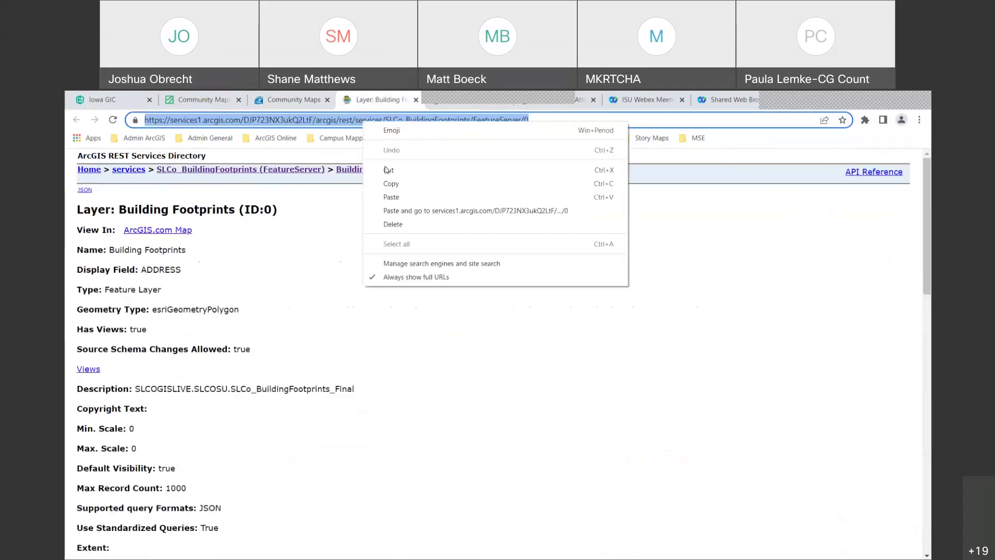
click(392, 184)
click(290, 100)
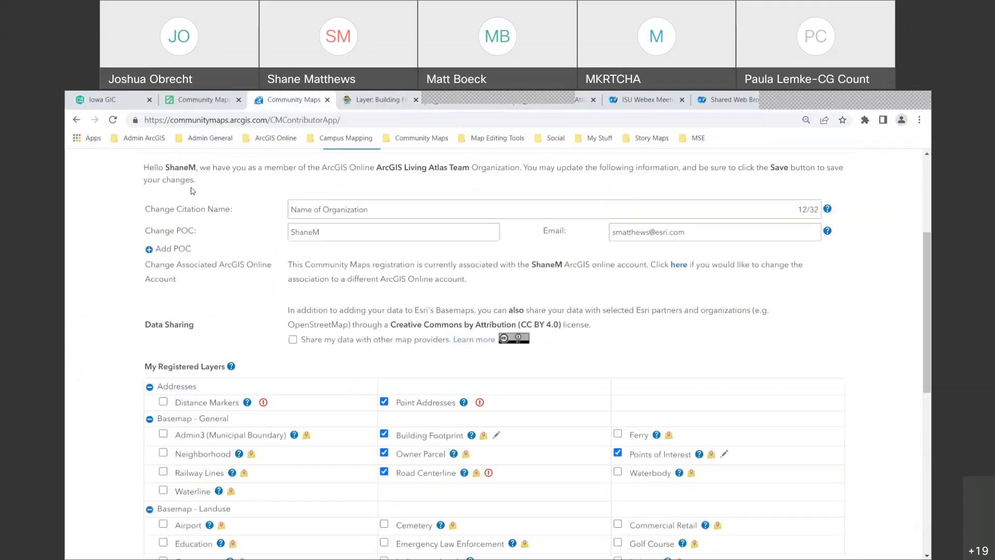
- Review the layers offered under New Contribution and compare them with the registered layers in My Account
scroll(178, 298, up, 3)
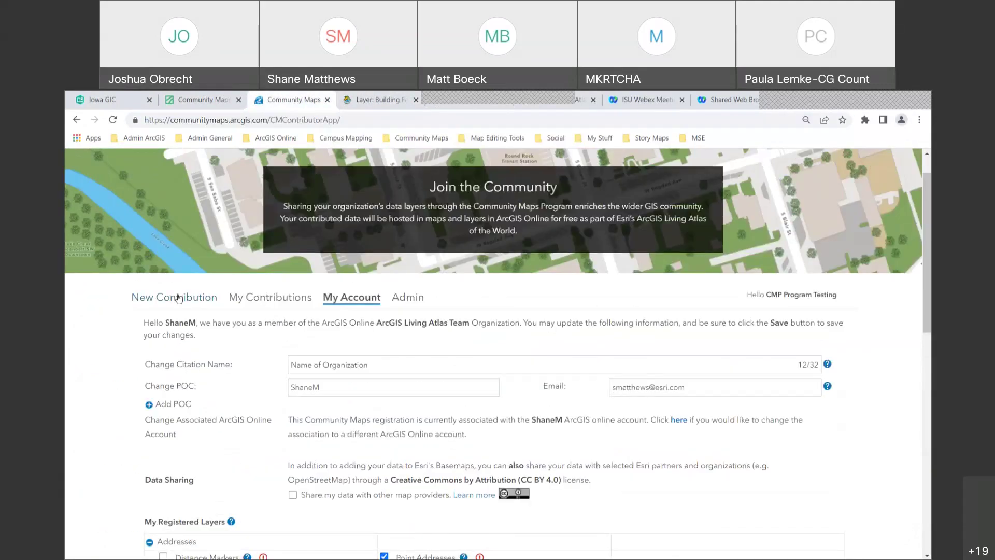
click(175, 300)
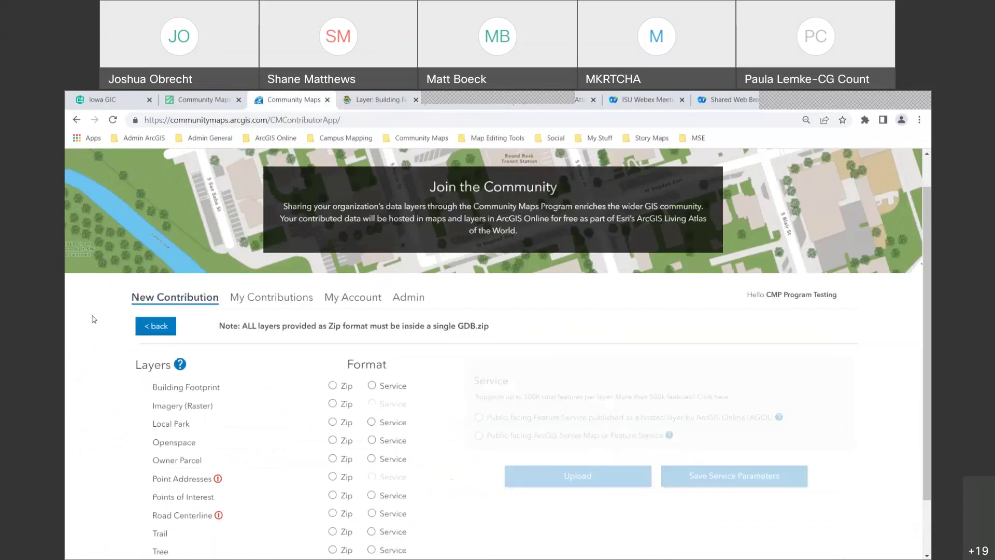
scroll(94, 319, down, 2)
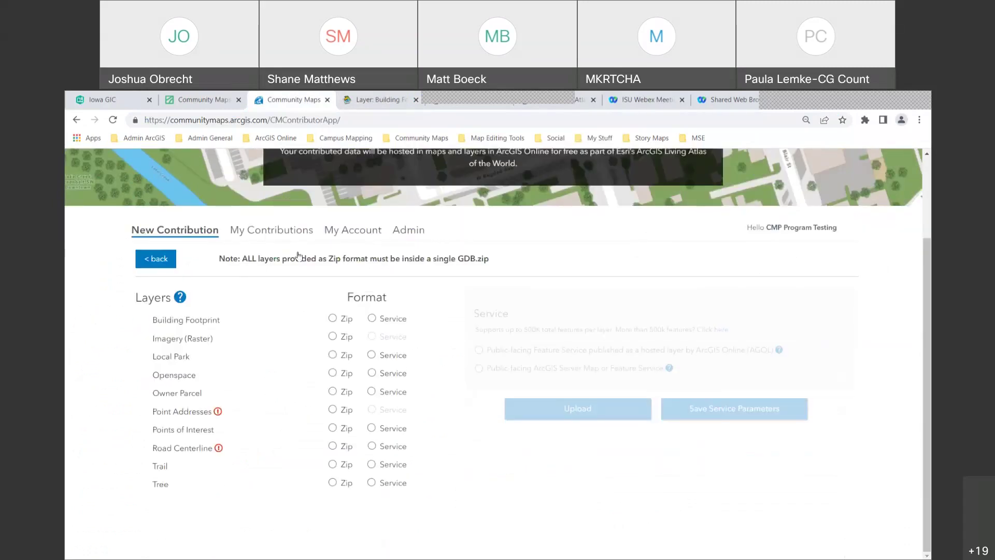
scroll(299, 257, up, 1)
click(353, 257)
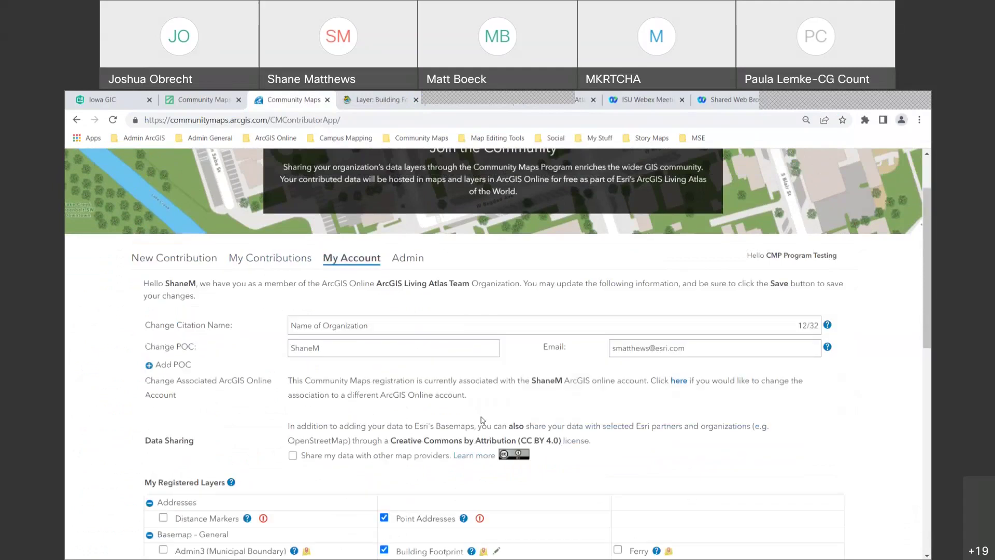
scroll(458, 415, down, 5)
scroll(458, 429, up, 5)
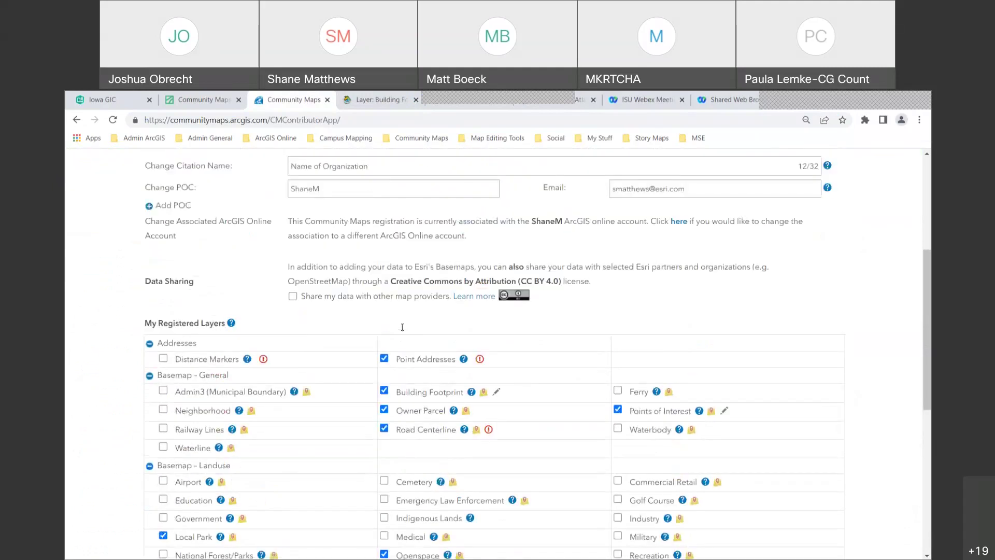
- Start a new contribution and set the Building Footprint layer's format to Service
click(188, 205)
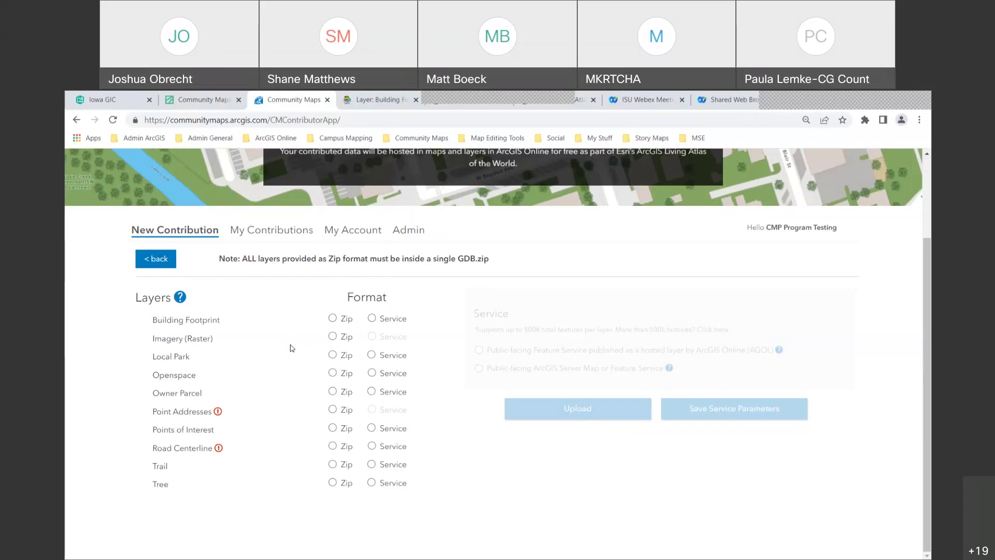
click(373, 318)
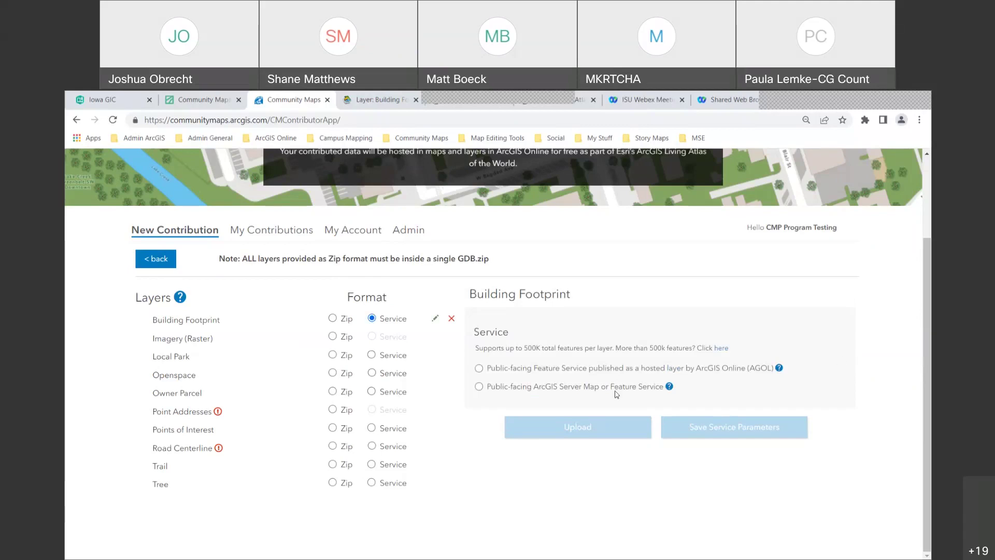
- Choose the public-facing Feature Service hosted by ArcGIS Online (AGOL) as the source and browse the available service names
click(478, 369)
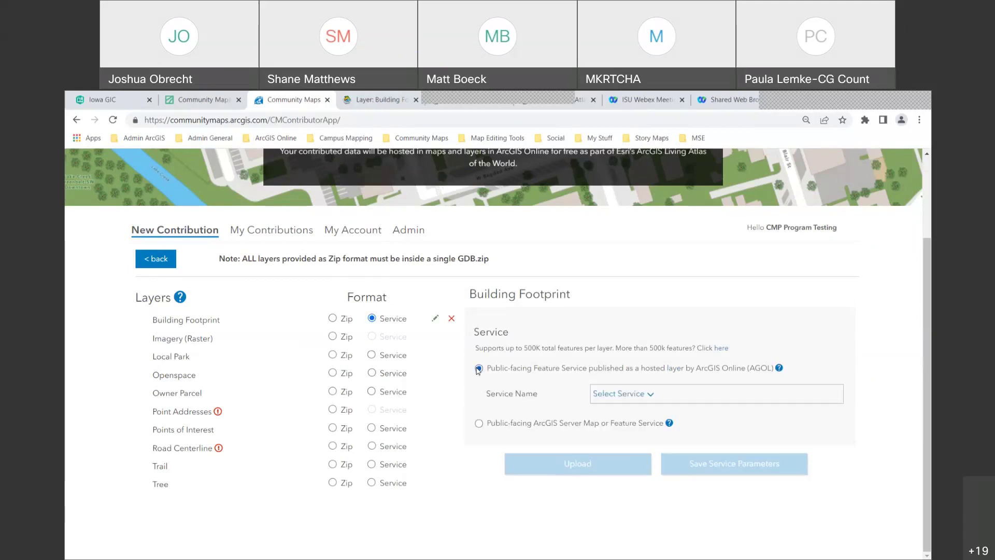
click(605, 395)
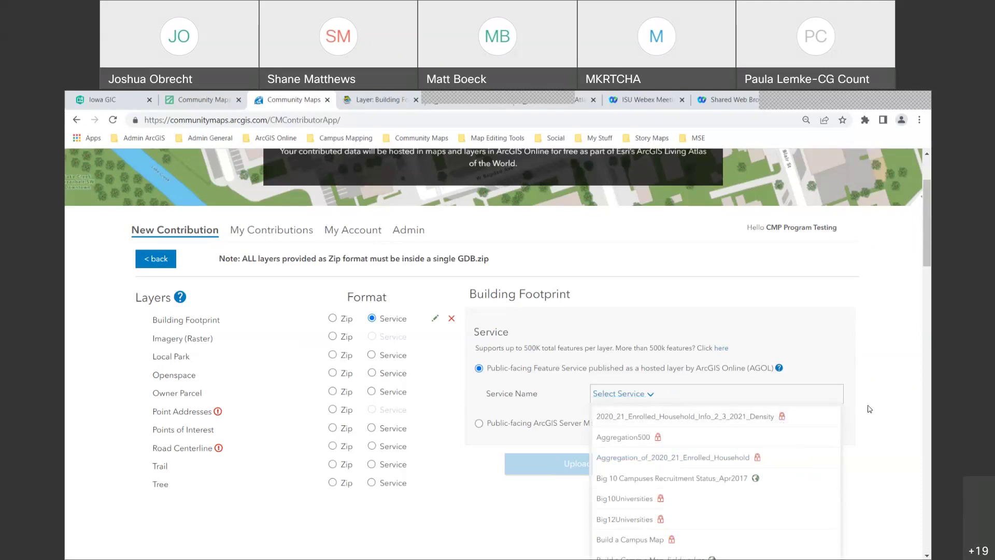
scroll(826, 414, down, 3)
scroll(787, 414, down, 1)
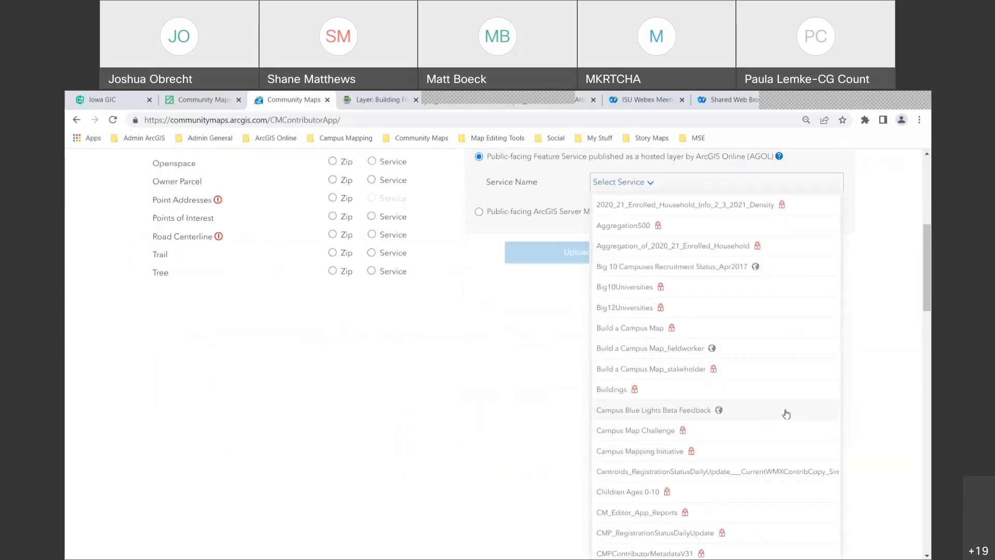
scroll(782, 411, up, 1)
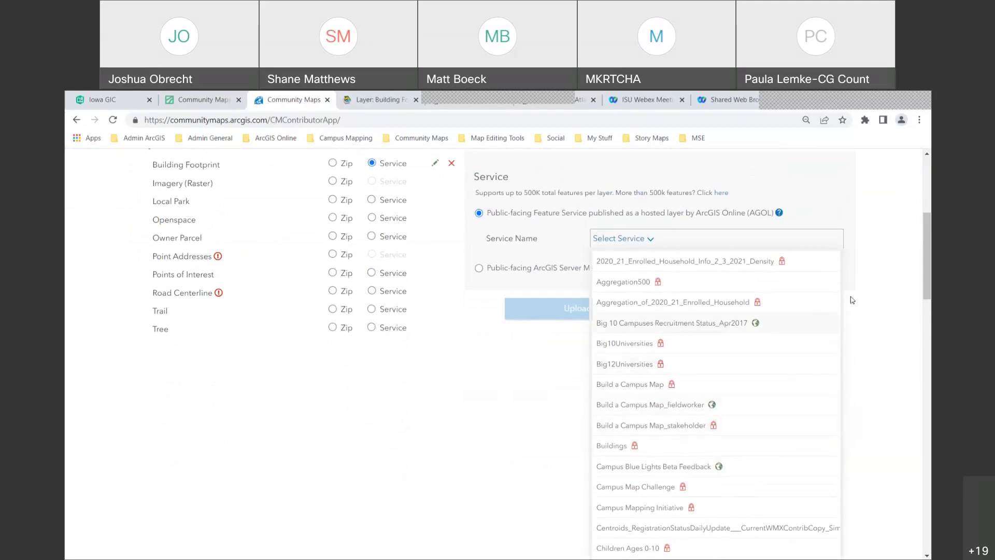
- Set the source to Public-facing ArcGIS Server Map or Feature Service and submit the copied building footprints URL as the Service Layer URL
click(479, 269)
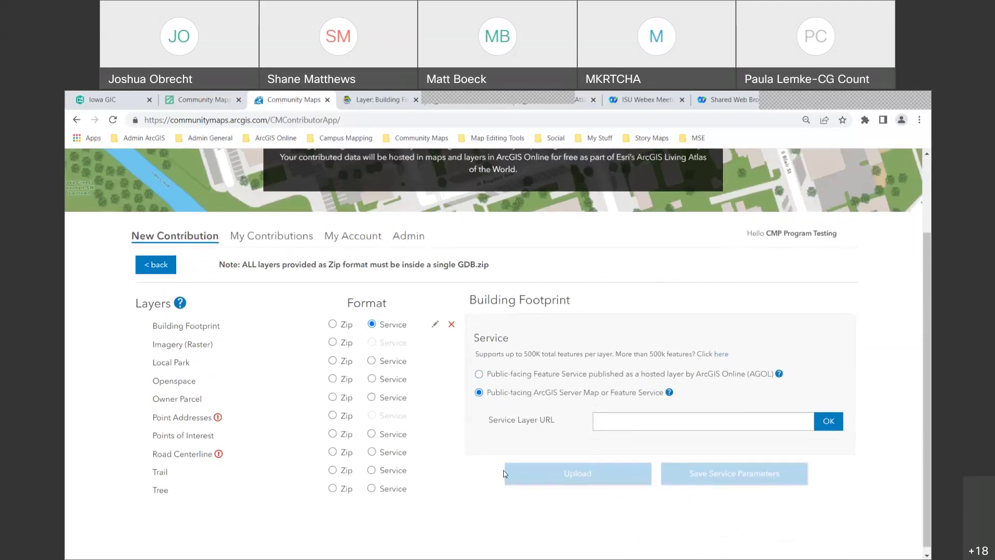
right_click(603, 415)
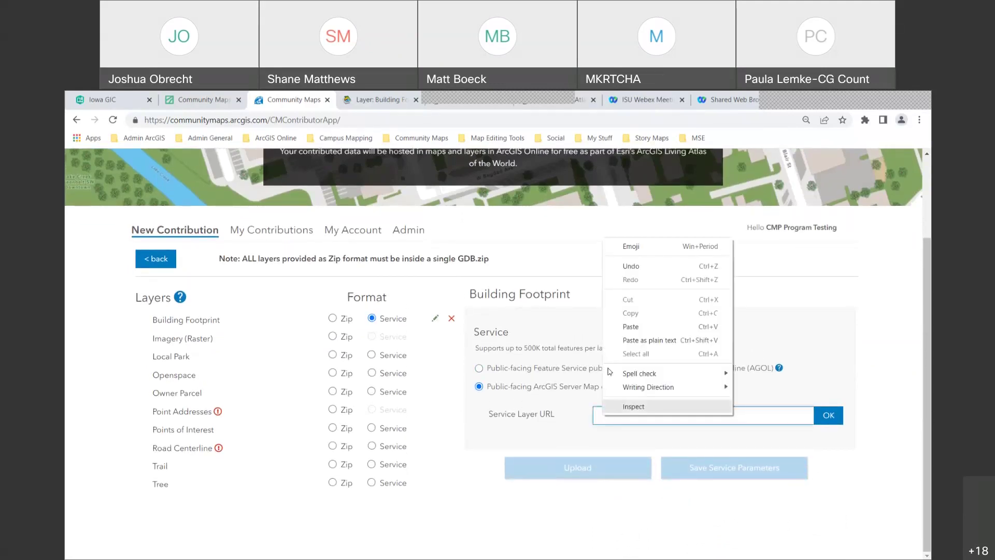
click(614, 332)
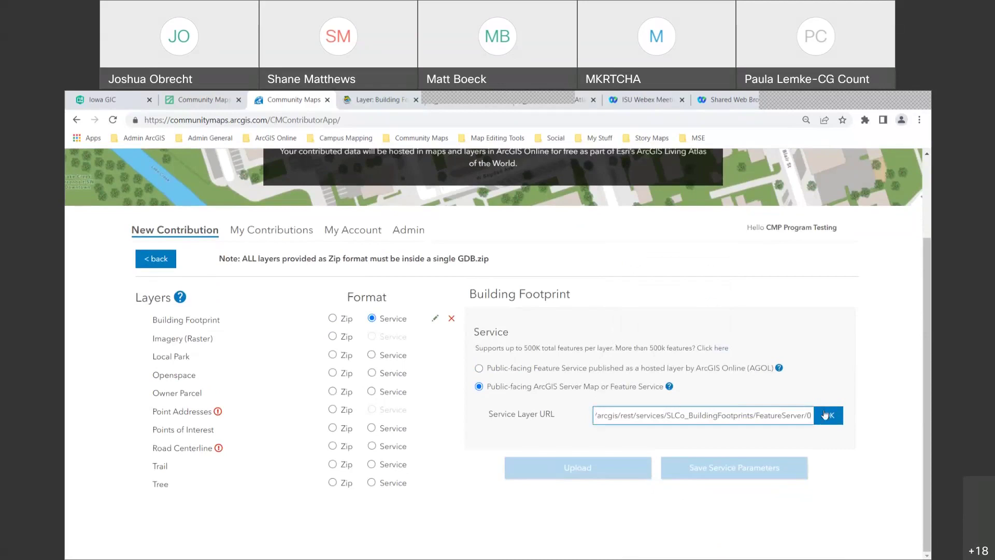
click(840, 417)
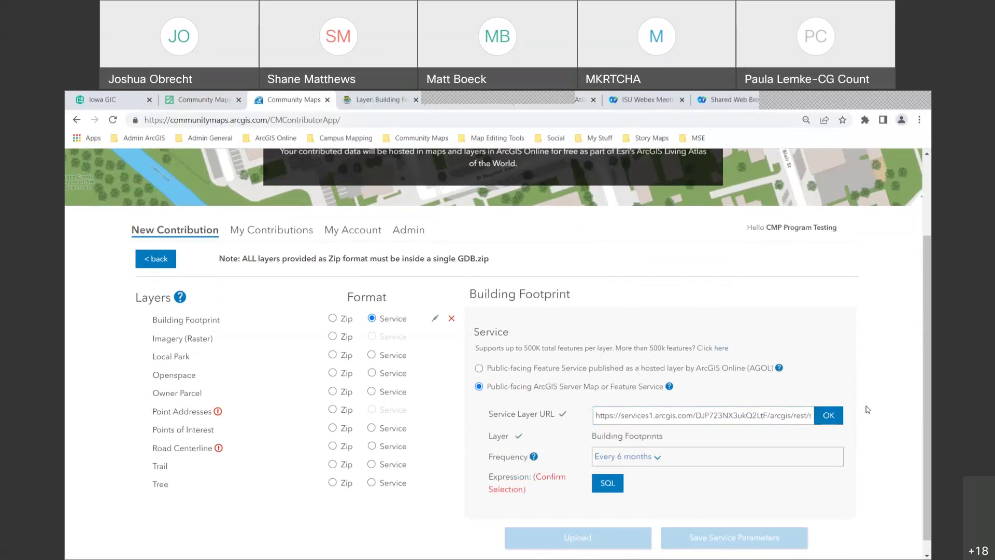
- Open the Building Footprint expression parameters, look through the building categories, and turn off Select all features
scroll(865, 411, down, 1)
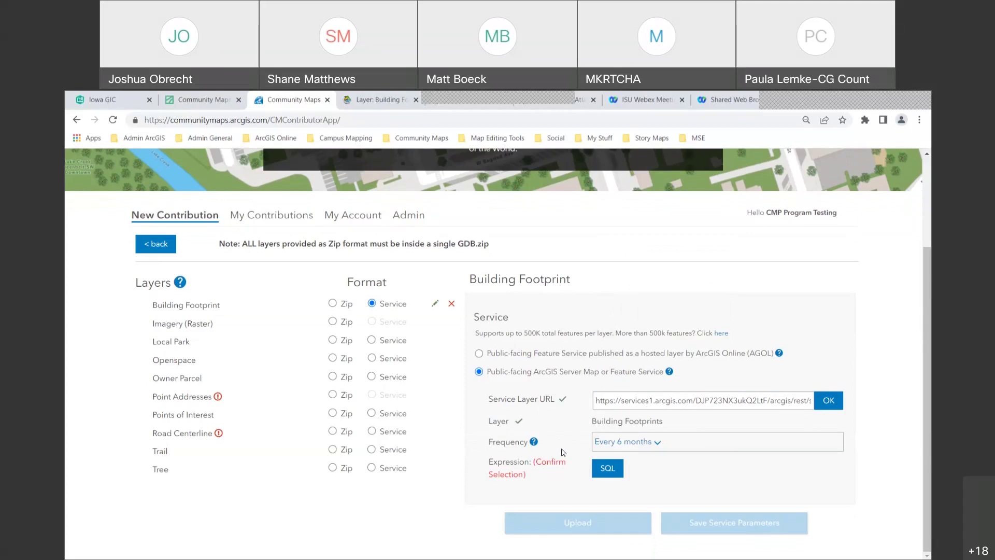
click(608, 469)
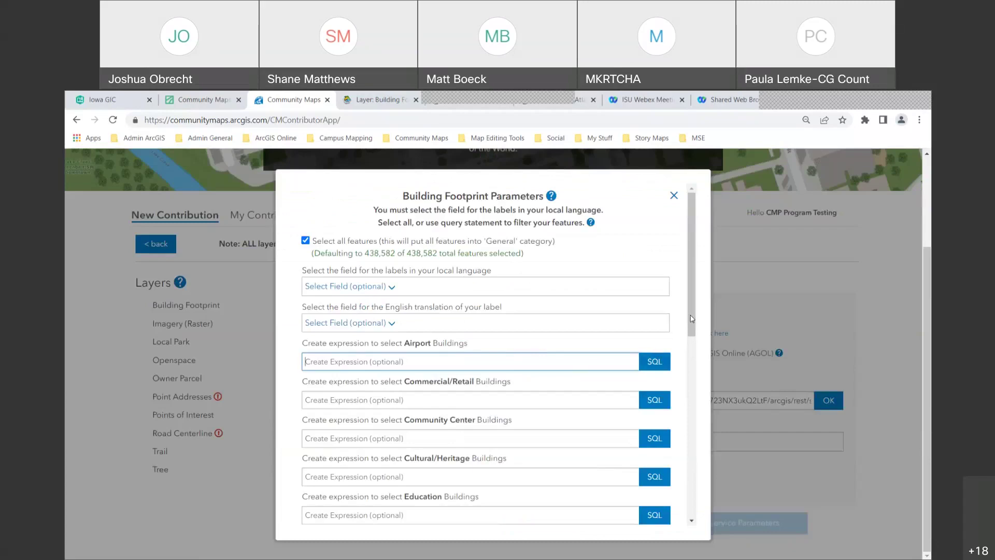
scroll(697, 351, down, 1)
scroll(698, 351, down, 4)
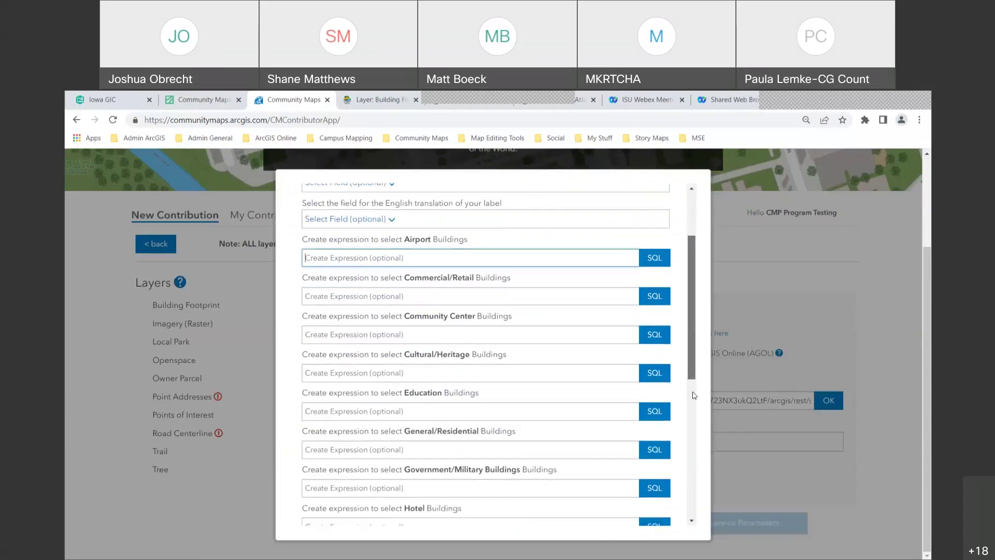
scroll(691, 413, up, 5)
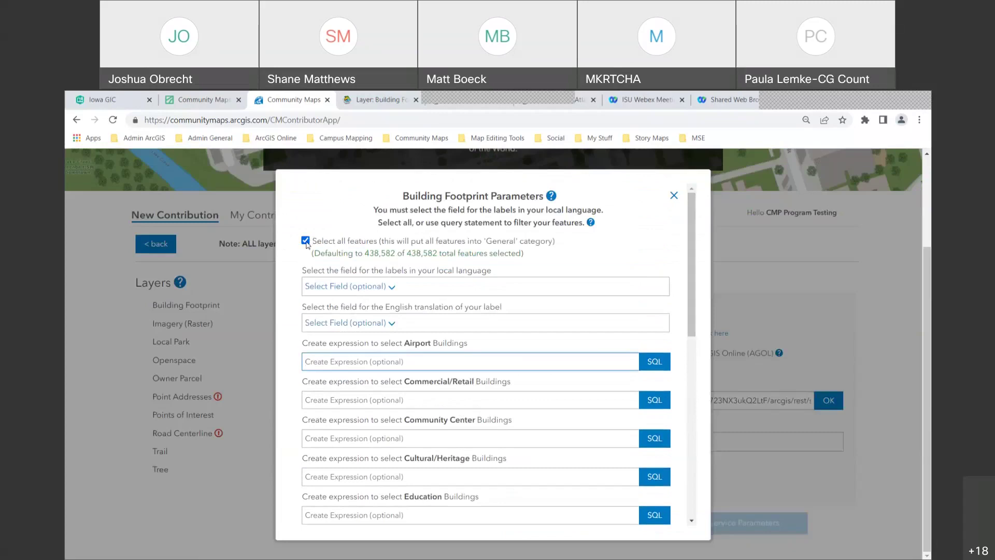
click(306, 240)
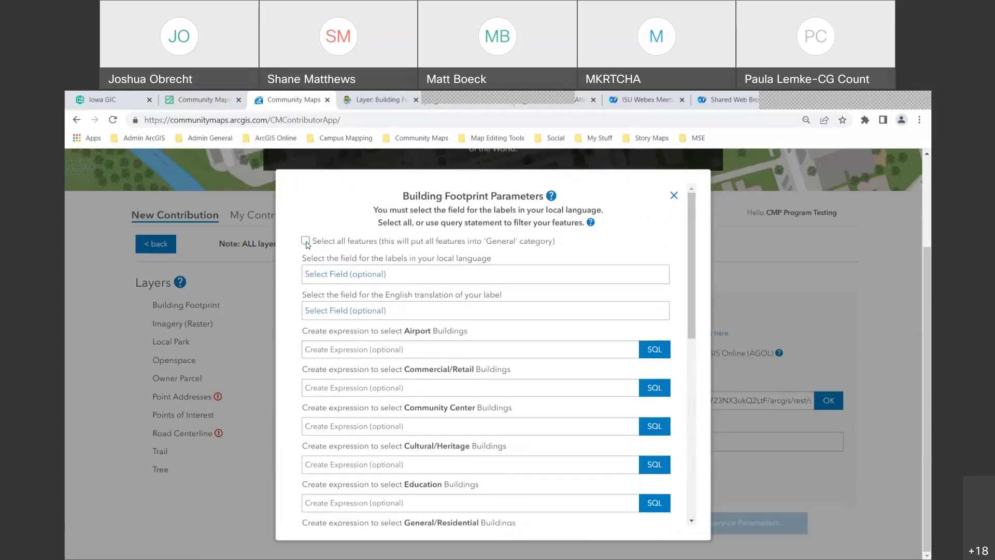
- Turn on Select all features for the Building Footprint layer and look through the building category expressions
click(306, 241)
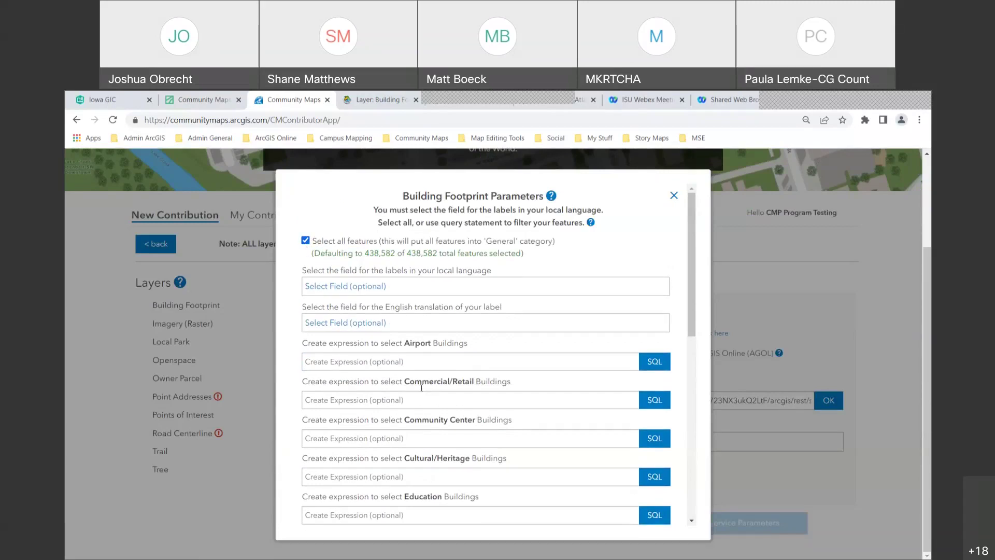
scroll(422, 391, down, 2)
scroll(423, 391, up, 2)
scroll(422, 391, up, 2)
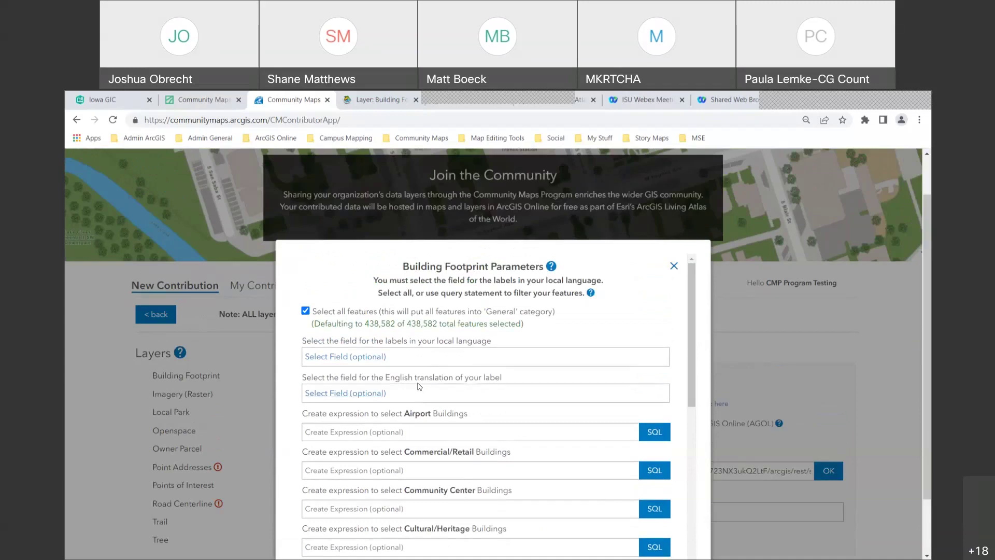
scroll(419, 386, down, 2)
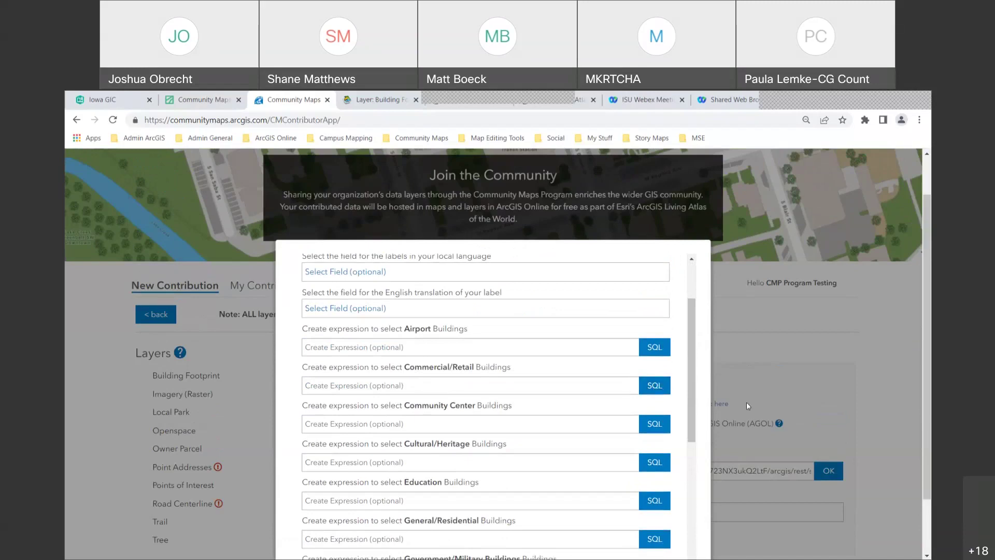
scroll(720, 359, down, 2)
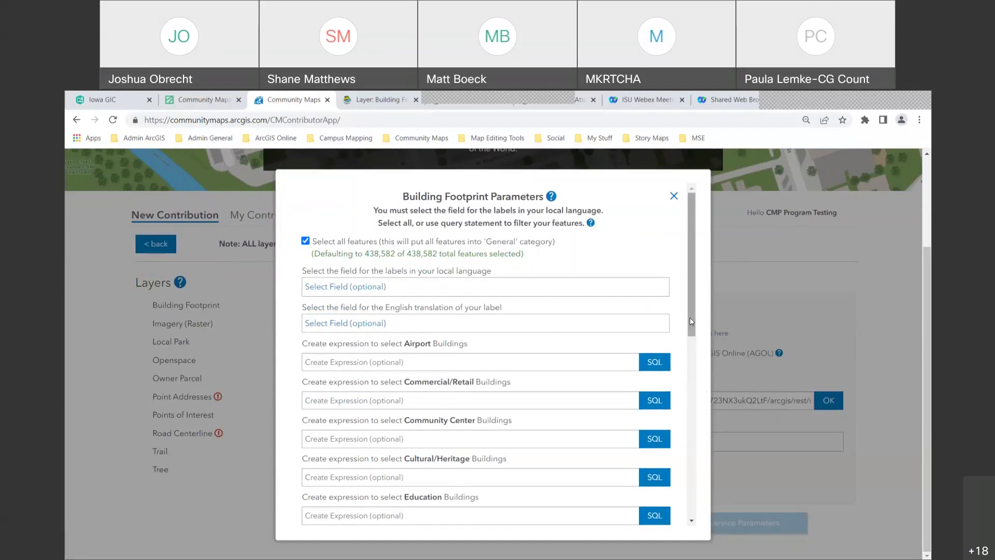
drag(690, 321, 693, 359)
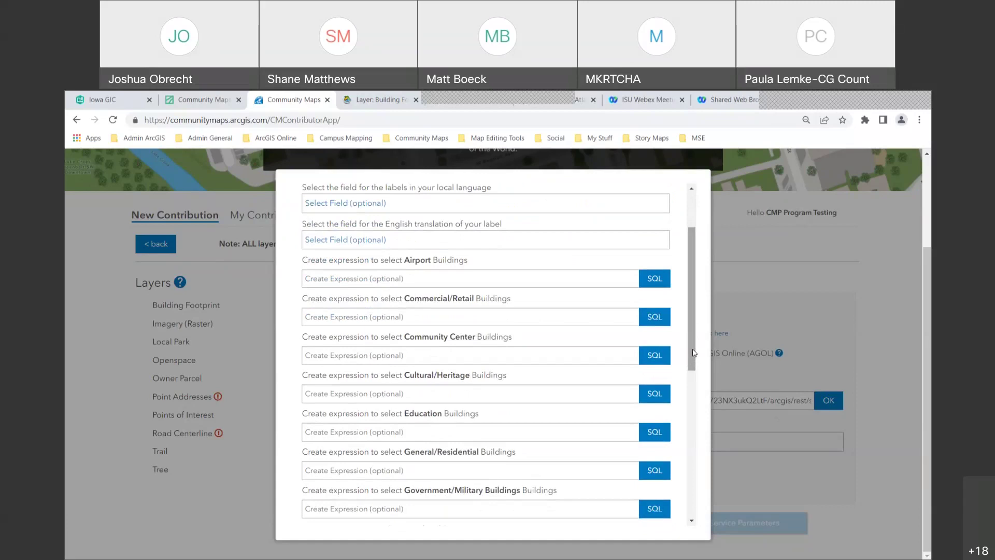
drag(692, 386, 700, 518)
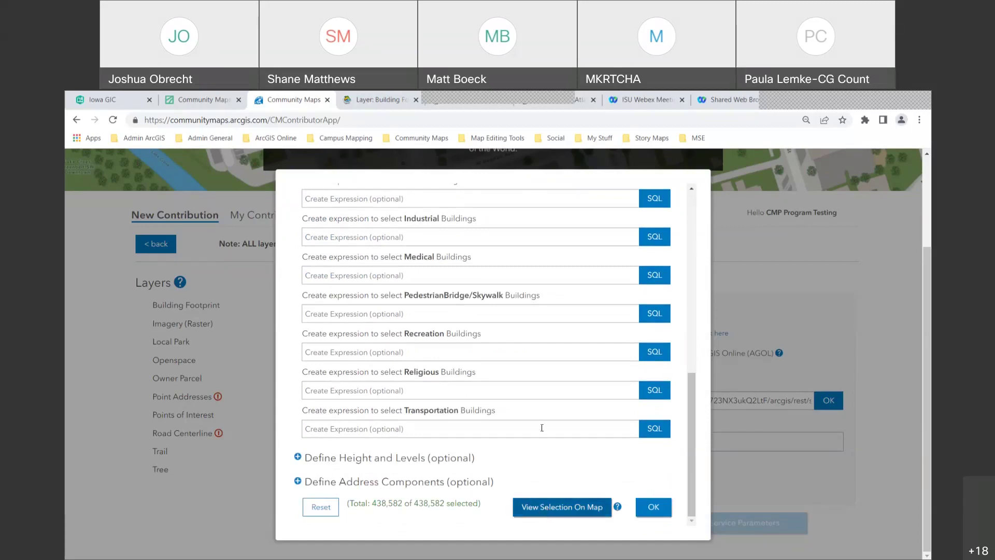
- Expand the optional Define Height and Levels and Define Address Components sections and review their fields
click(298, 458)
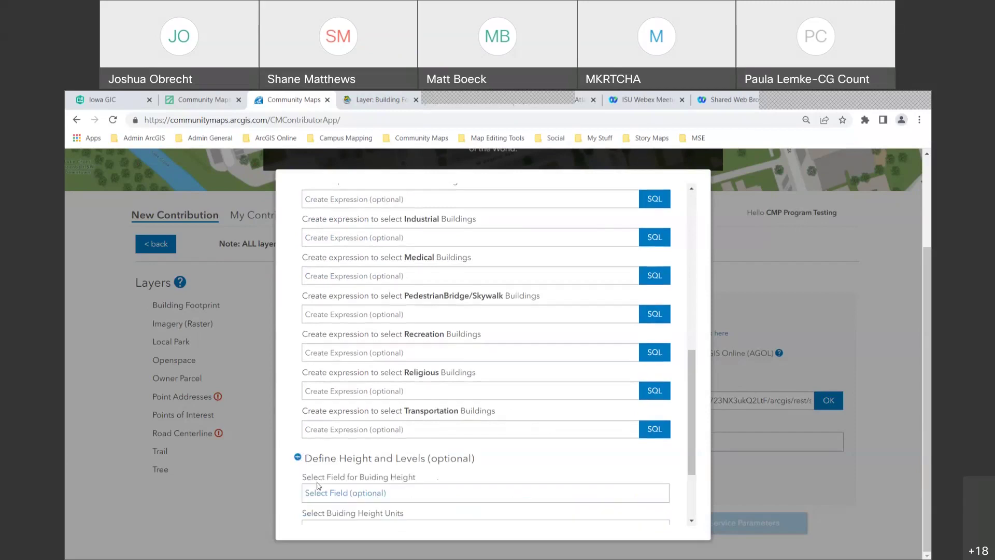
scroll(318, 485, down, 2)
click(298, 482)
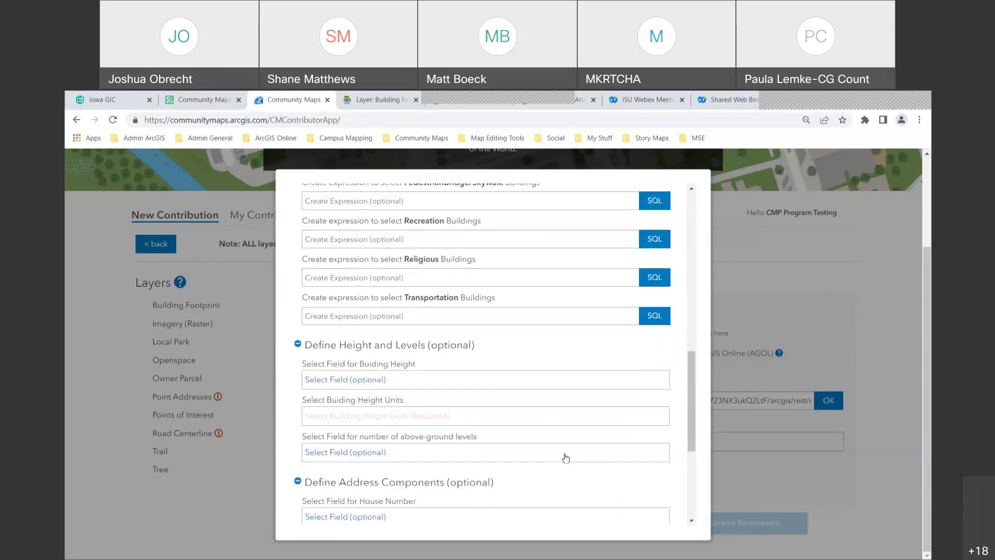
scroll(699, 478, down, 5)
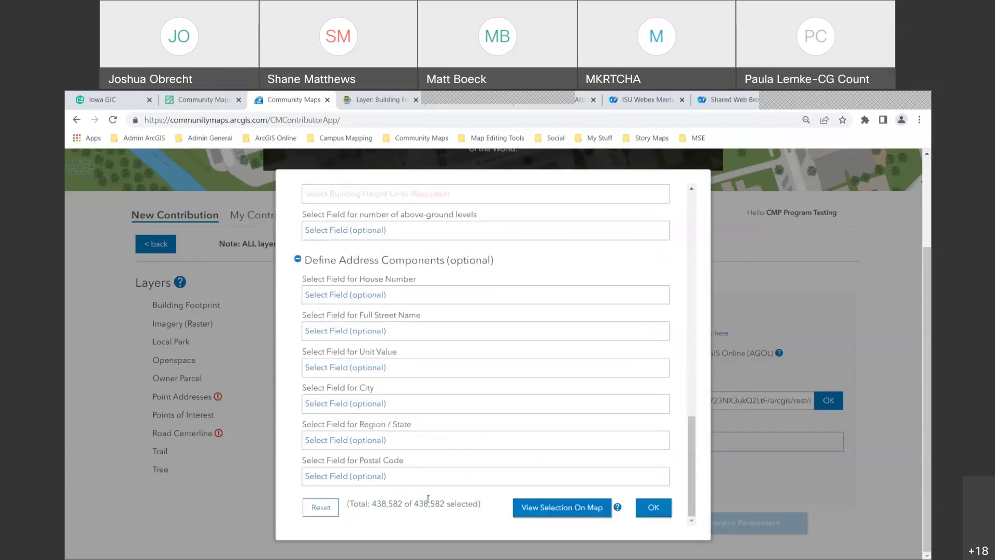
- Preview the selected building footprints on the map around Holladay, then close the preview and the Building Footprint parameters without confirming
click(577, 506)
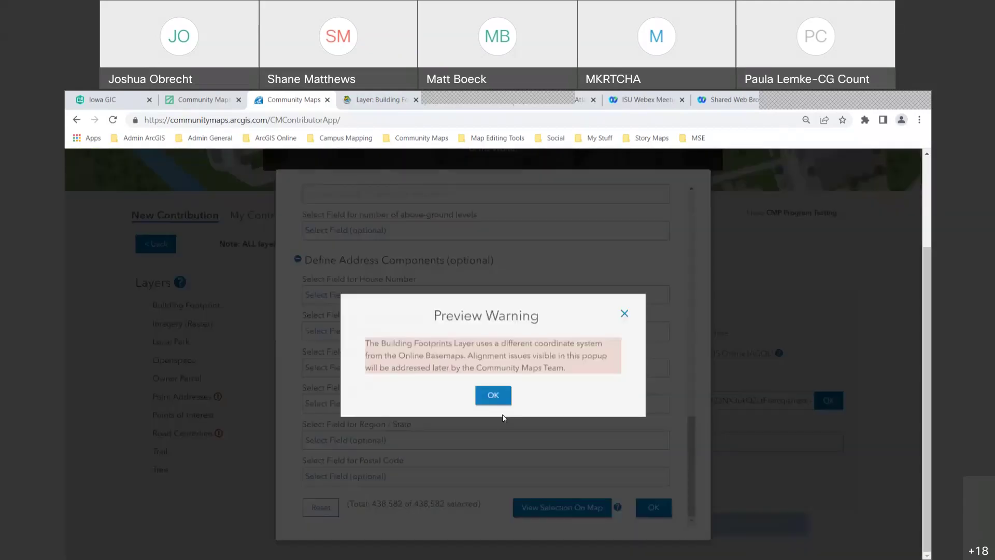
click(494, 396)
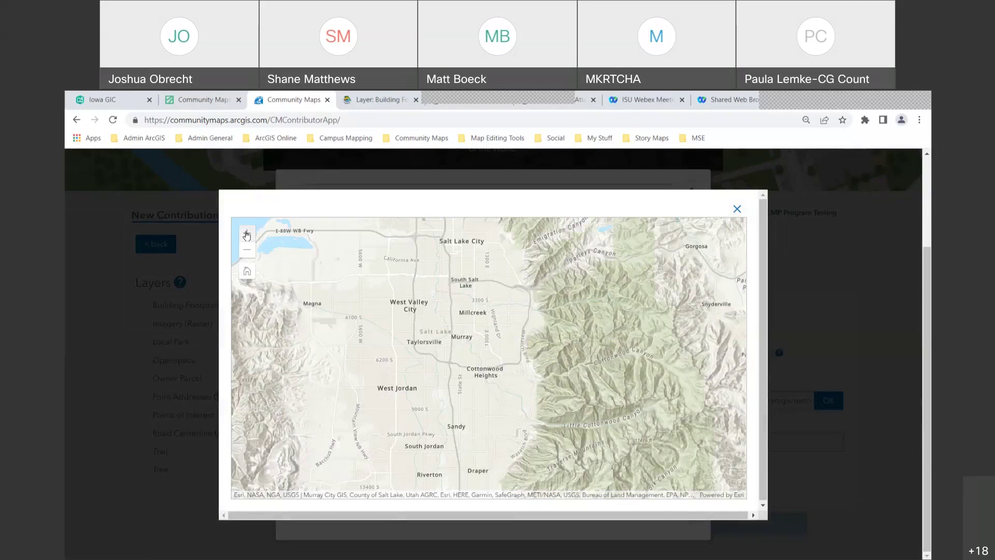
click(247, 235)
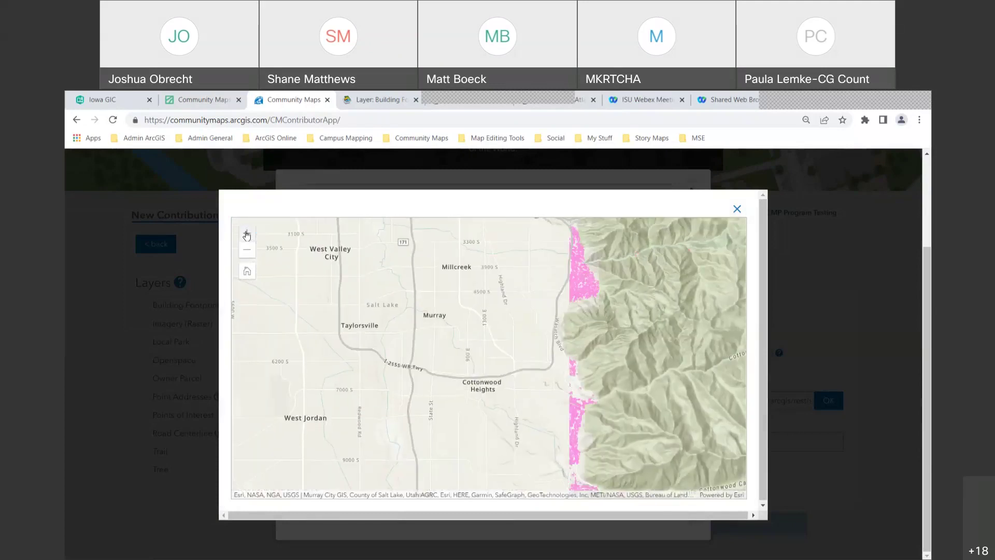
click(247, 234)
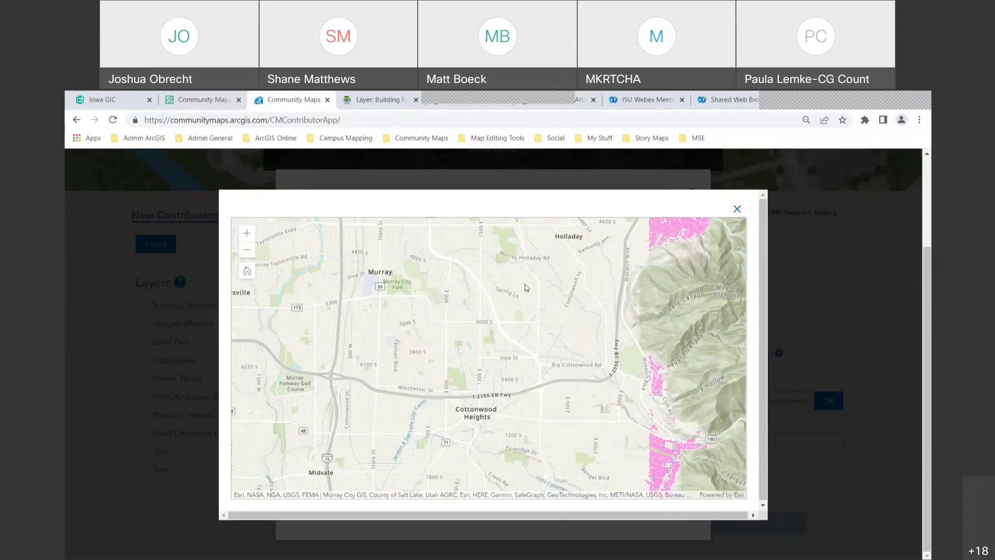
drag(443, 322, 275, 411)
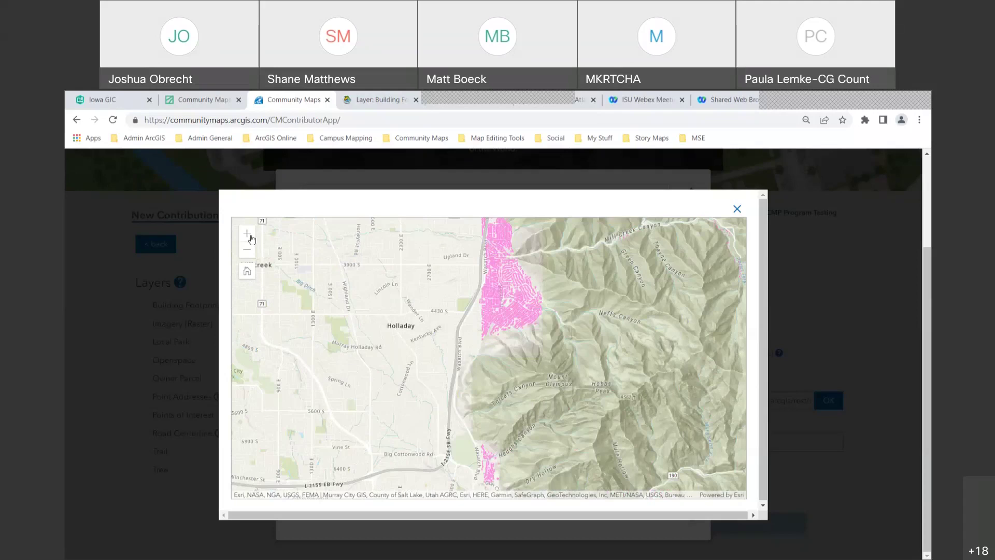
click(251, 237)
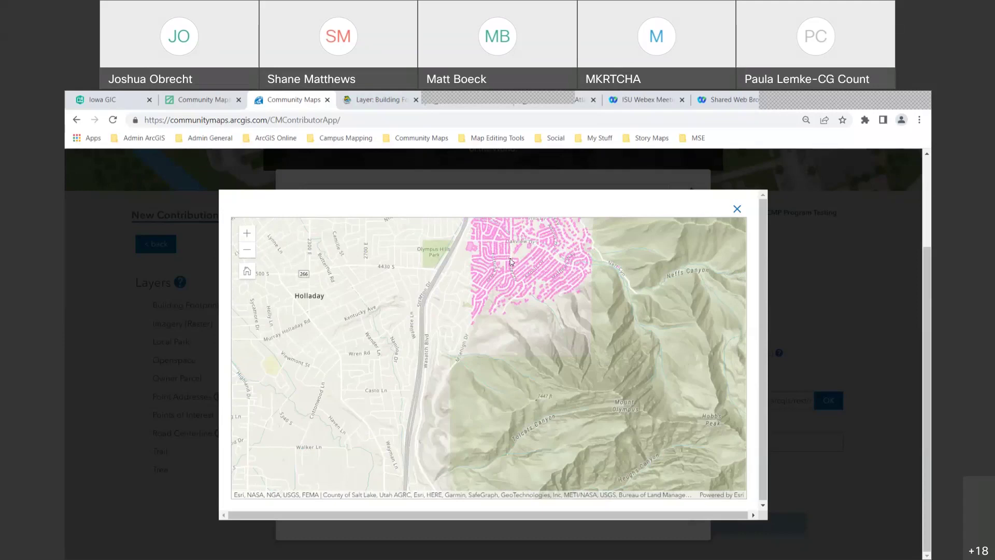
drag(532, 297, 620, 270)
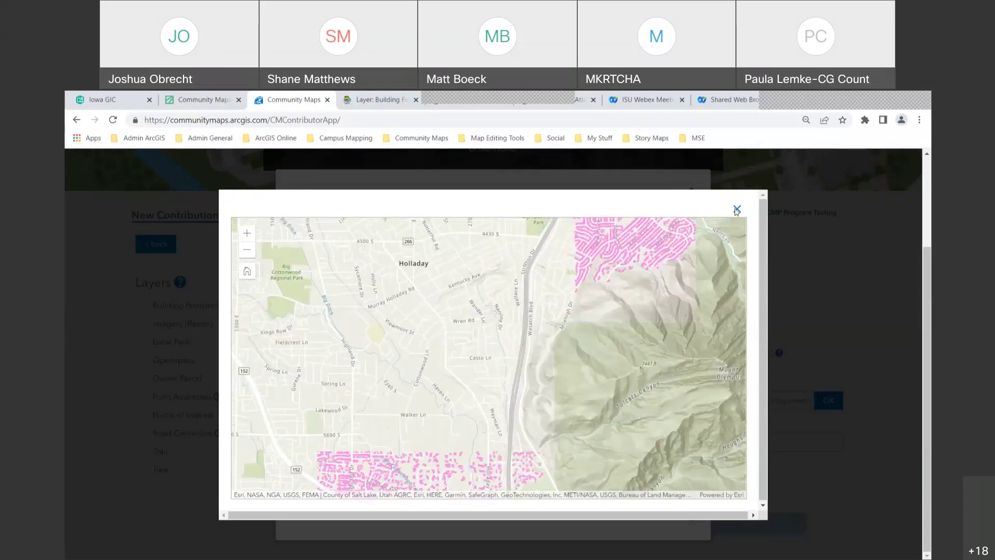
drag(571, 467, 593, 386)
key(Escape)
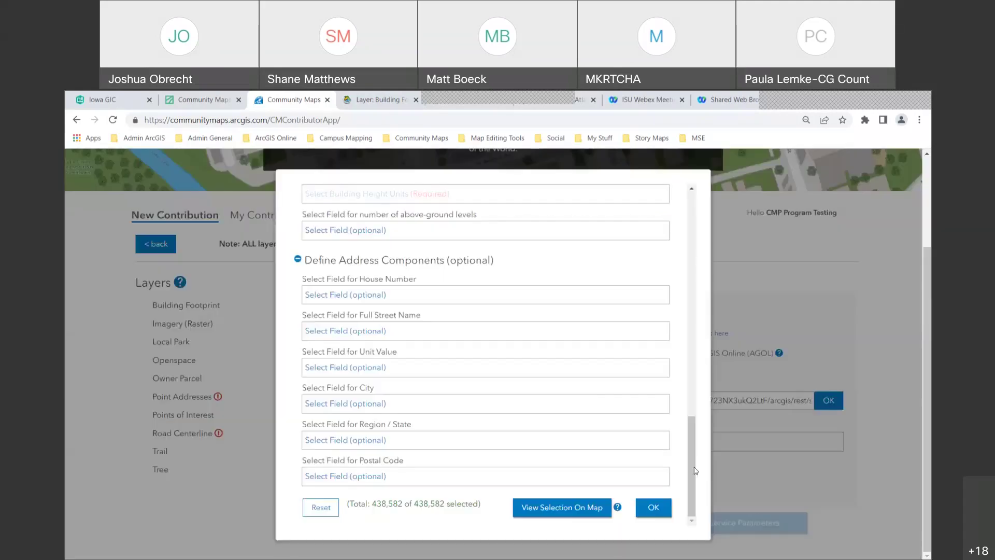
scroll(336, 386, up, 15)
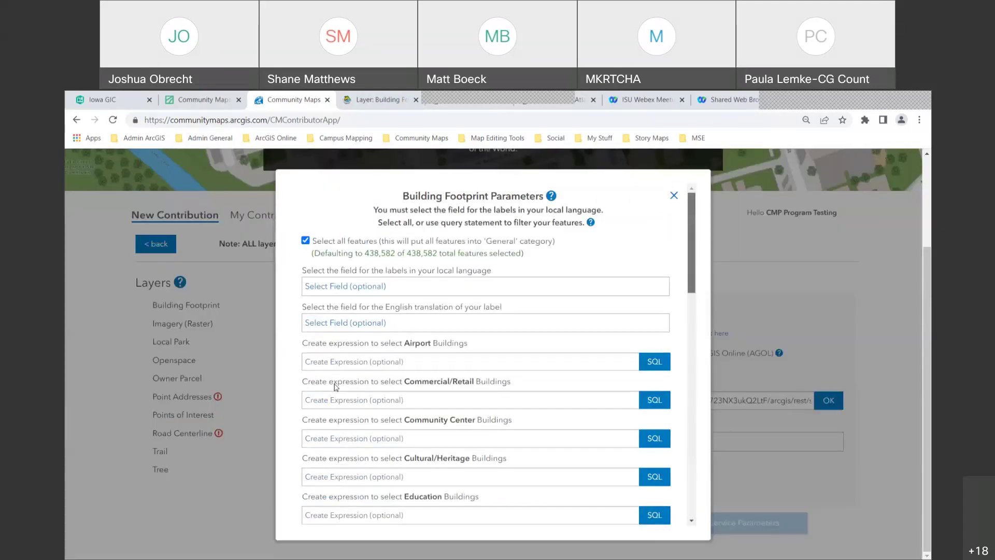
key(Escape)
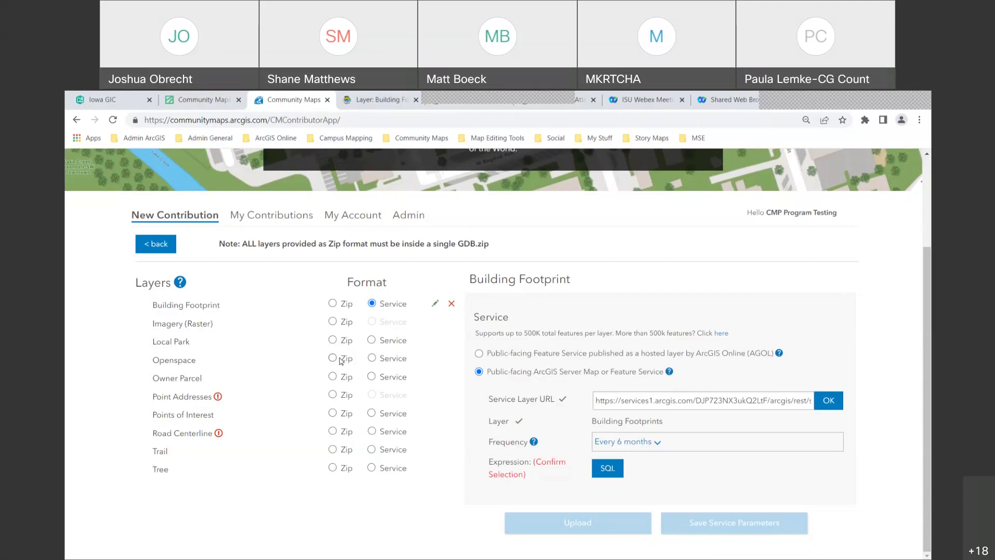
- Switch to the Iowa GIC story map and view its Register your organization section down to the Community Maps registration link
click(108, 101)
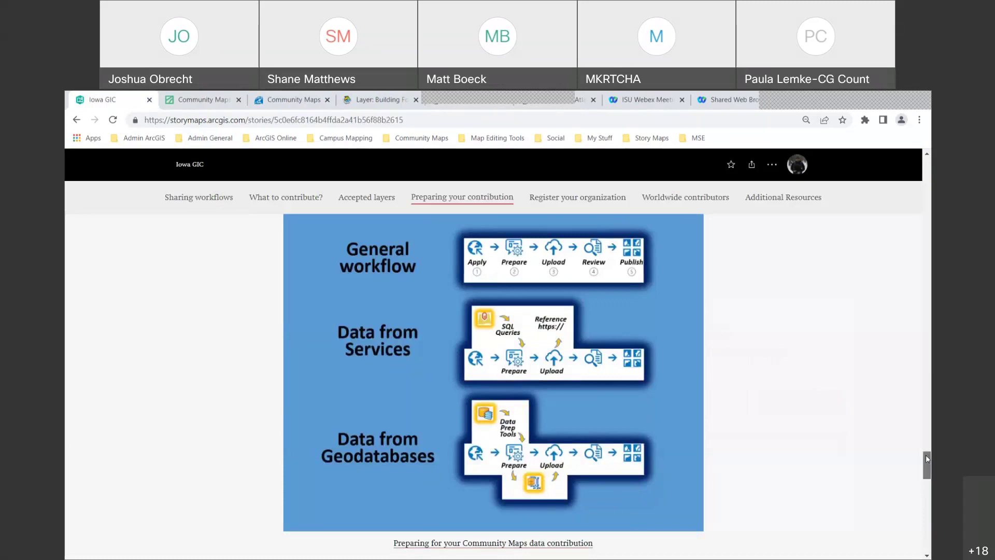
drag(927, 460, 927, 484)
scroll(927, 483, down, 1)
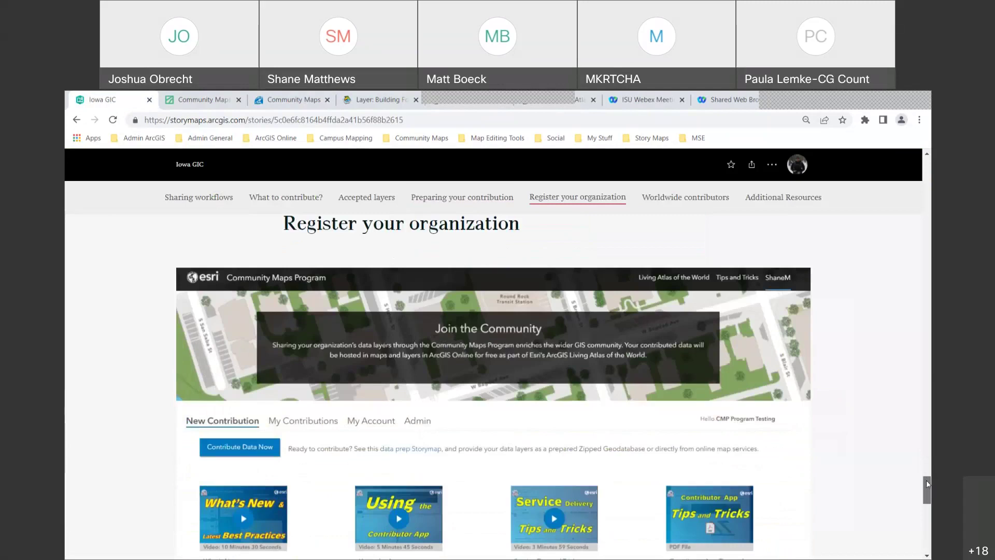
drag(927, 484, 293, 115)
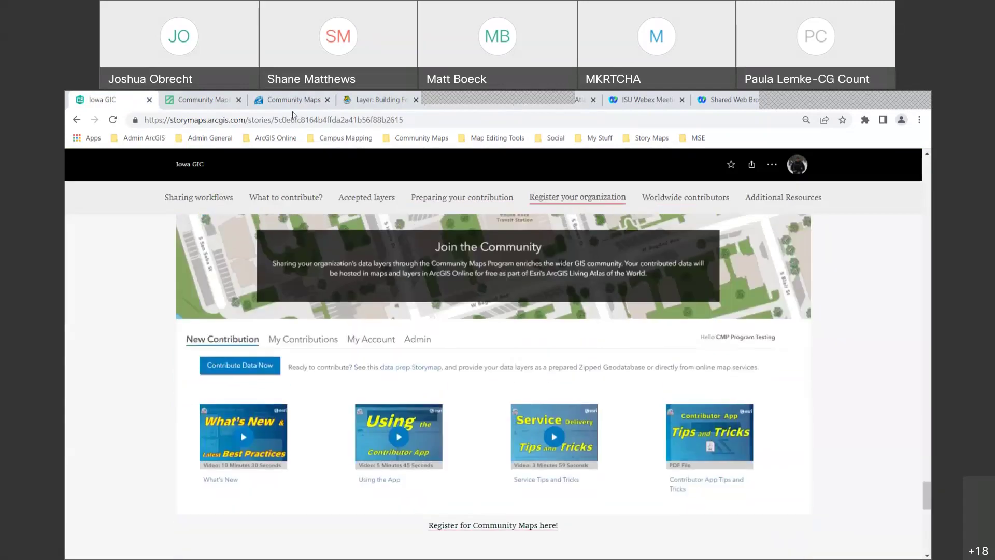
- Return to the Community Maps contributor app's Admin area and review the City Of Ames contributor information and registered layers
click(279, 110)
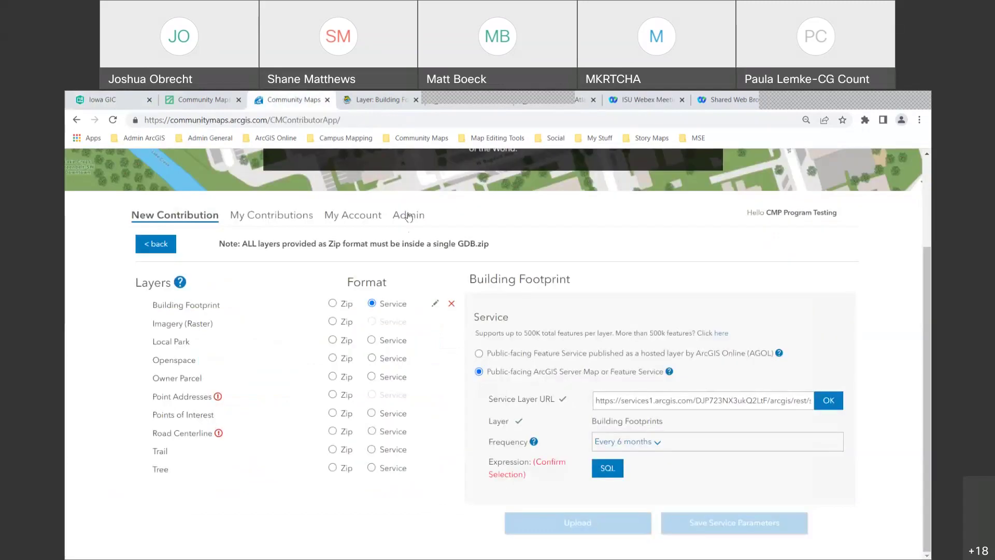
click(409, 216)
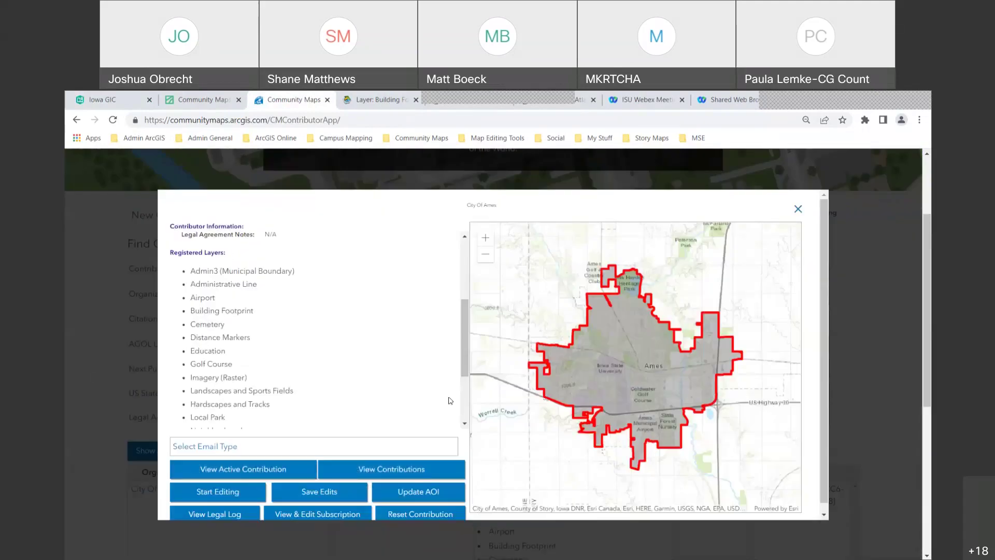
drag(465, 342, 466, 283)
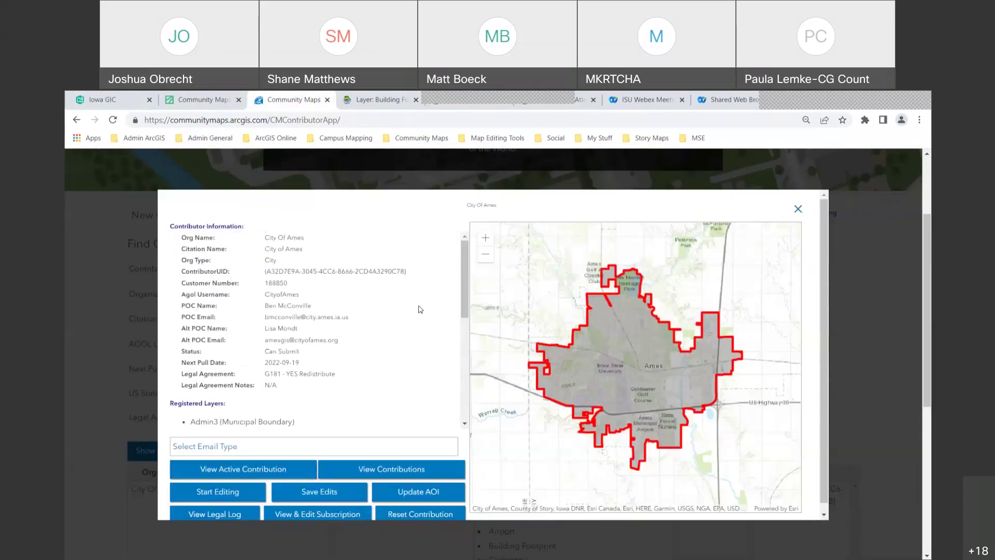
drag(464, 296, 455, 385)
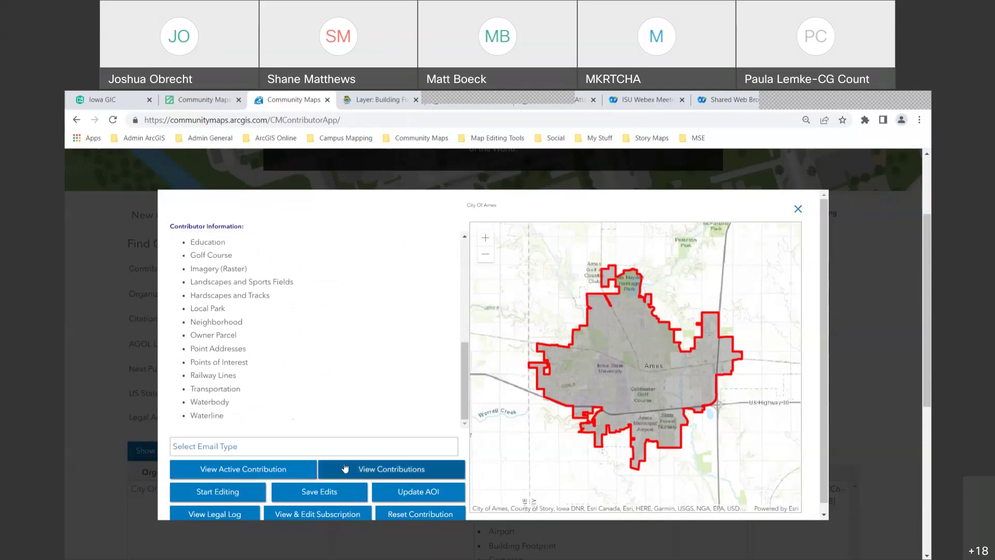
drag(463, 379, 451, 270)
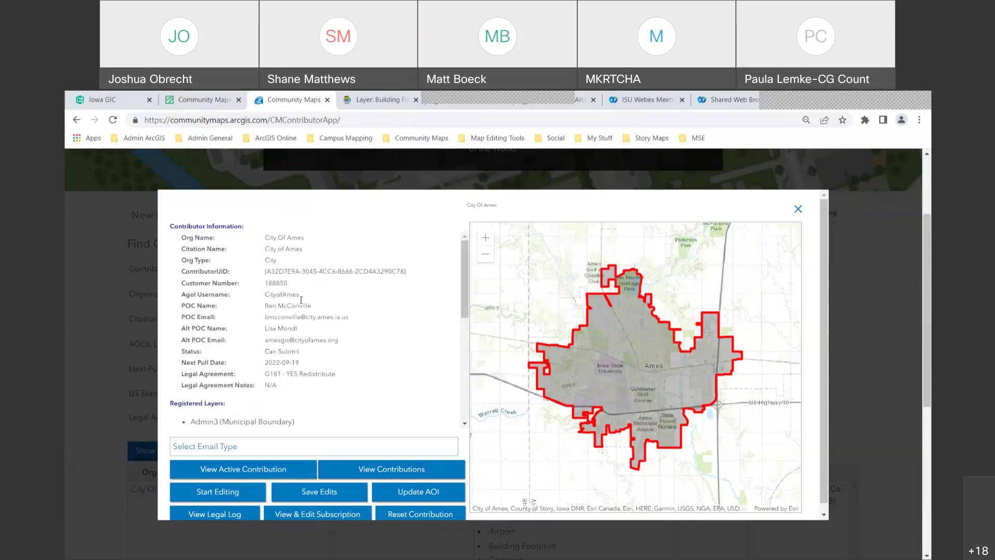
scroll(294, 391, down, 2)
scroll(294, 391, up, 2)
- Examine the Next Pull Date, point-of-contact email and Citation Name entries in the City Of Ames contributor information
drag(182, 364, 305, 366)
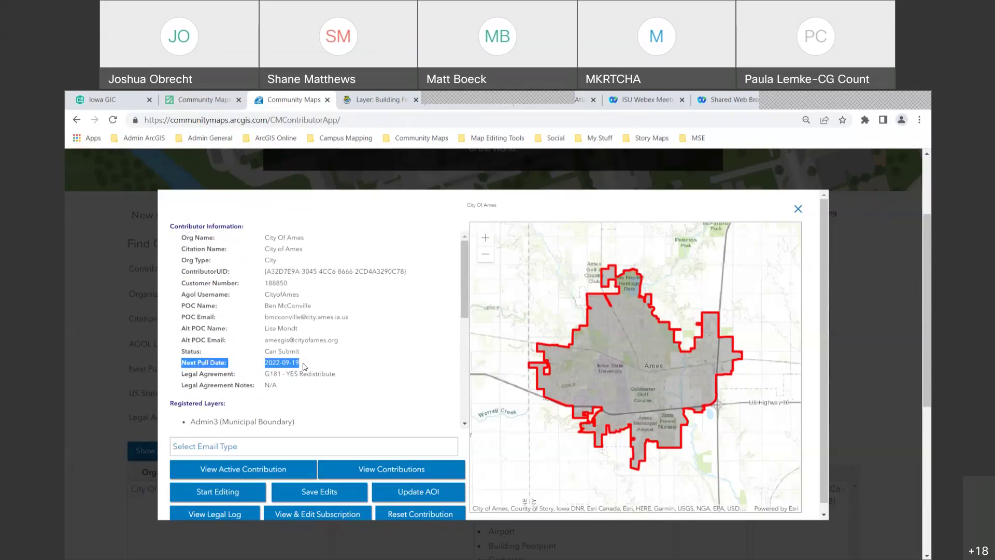
click(296, 317)
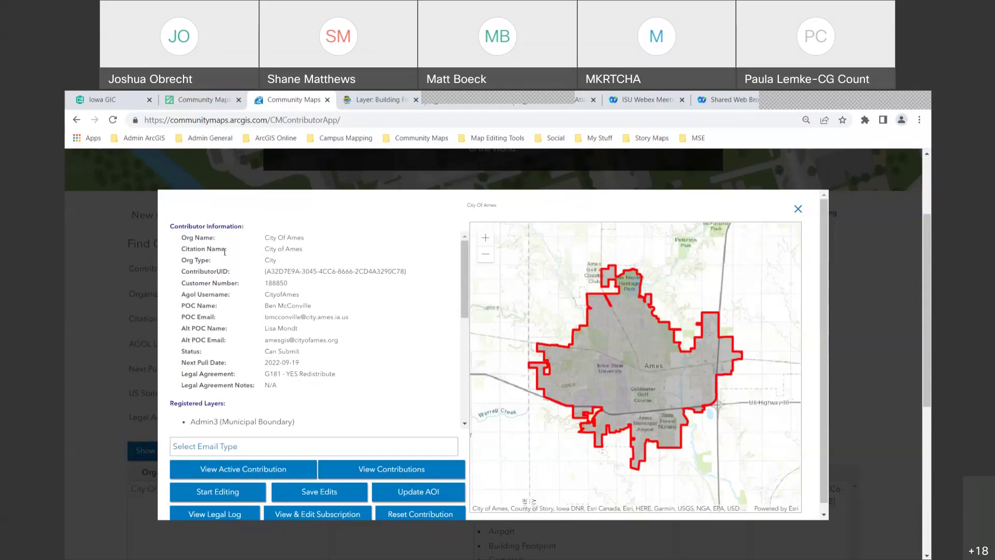
drag(182, 248, 225, 249)
click(288, 254)
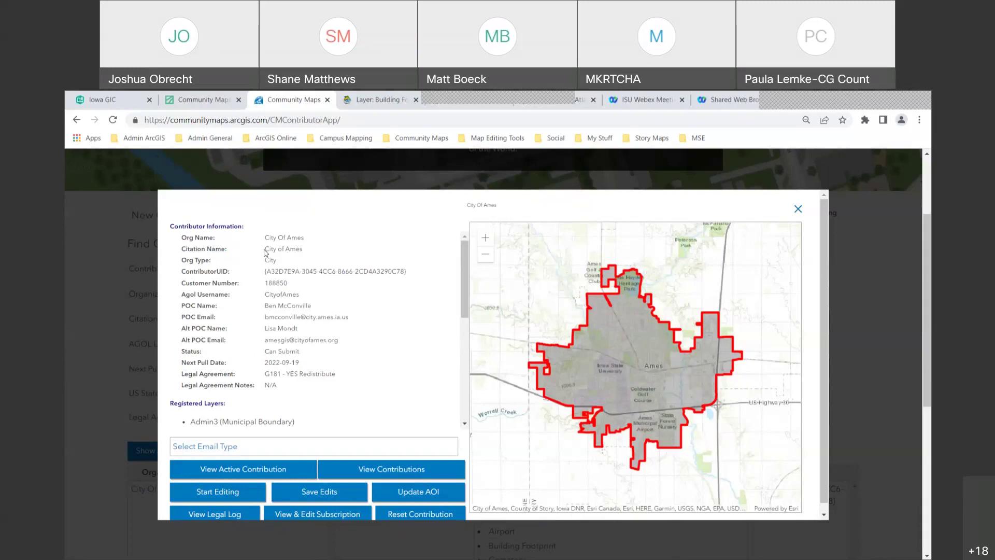